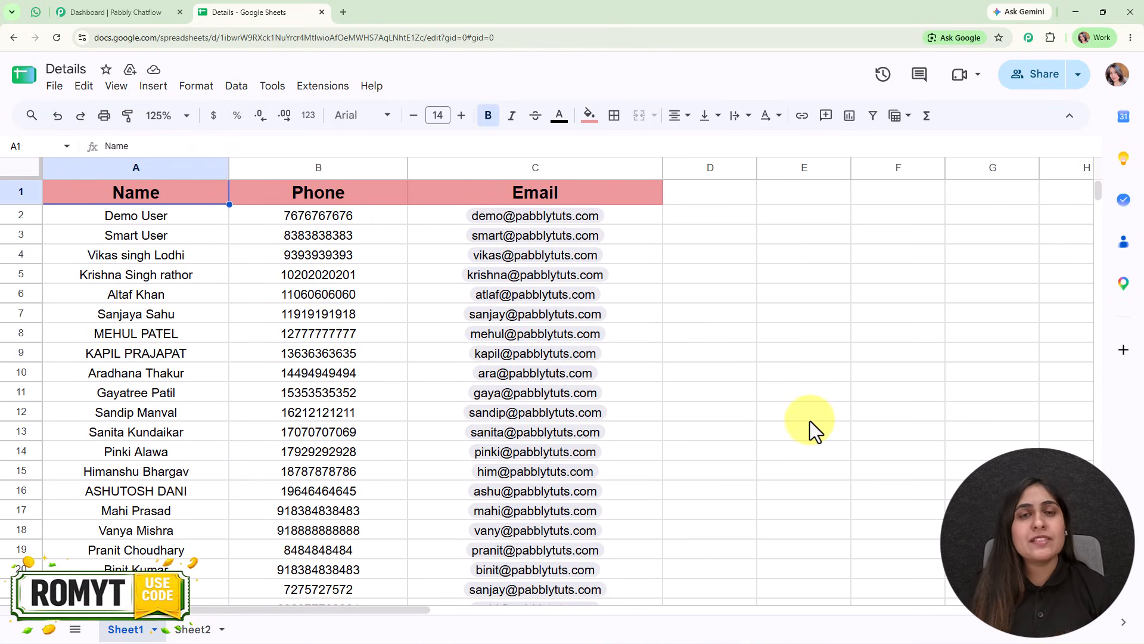
Open pabbly.com/chatflow in a new browser tab, sign in and launch the Pabbly Chatflow app.
{"action": "mouse_move", "coordinate": [637, 393]}
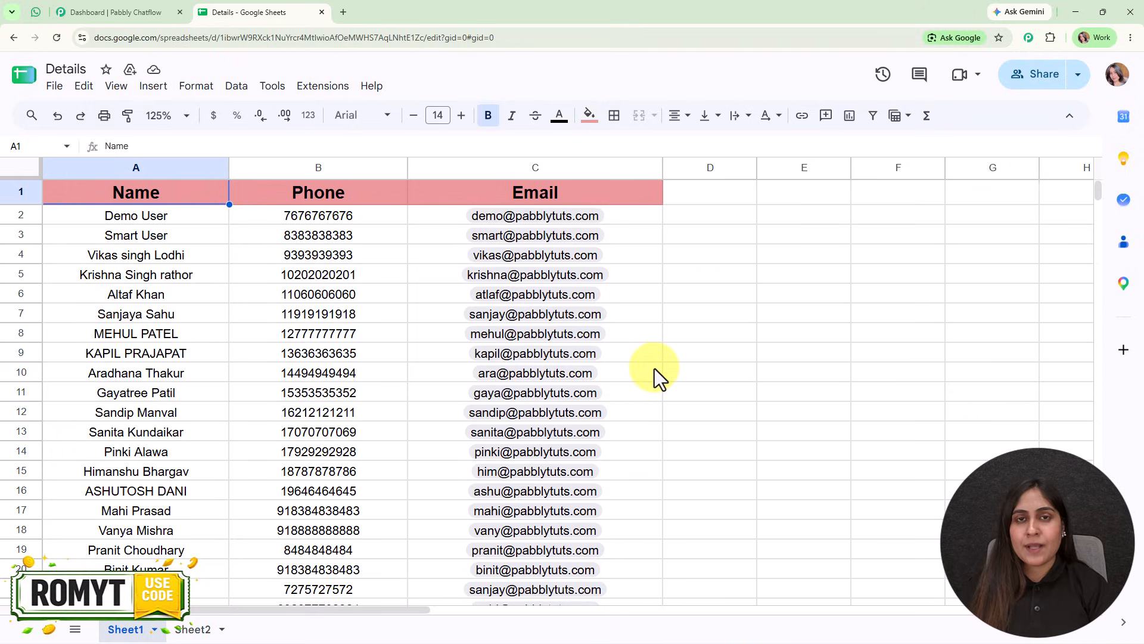
{"action": "left_click", "coordinate": [107, 10]}
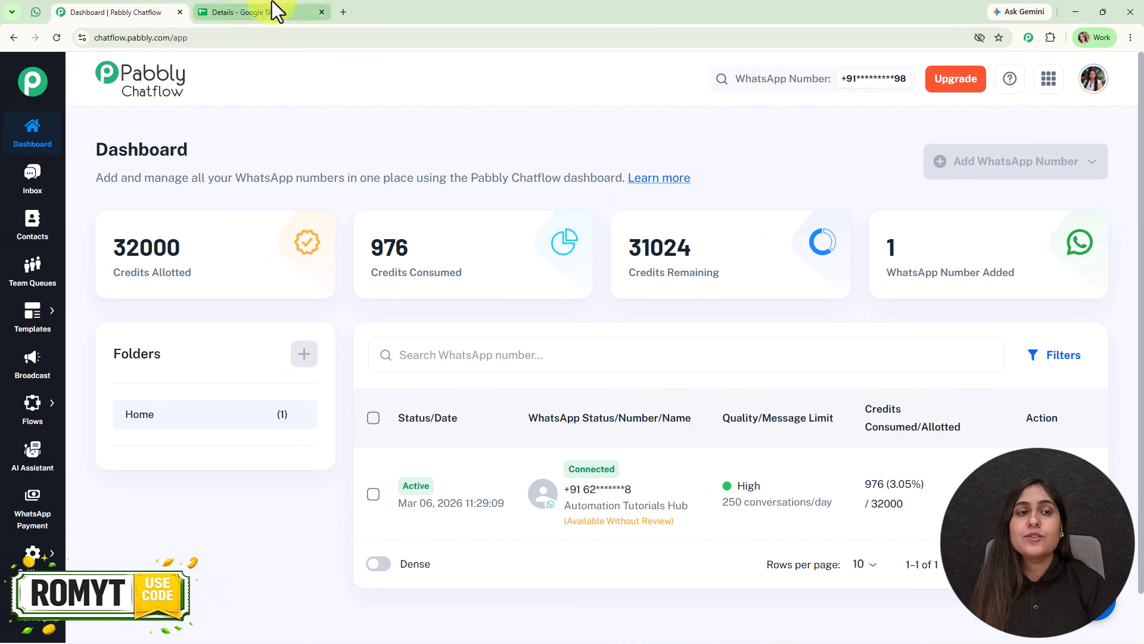
{"action": "left_click", "coordinate": [342, 3]}
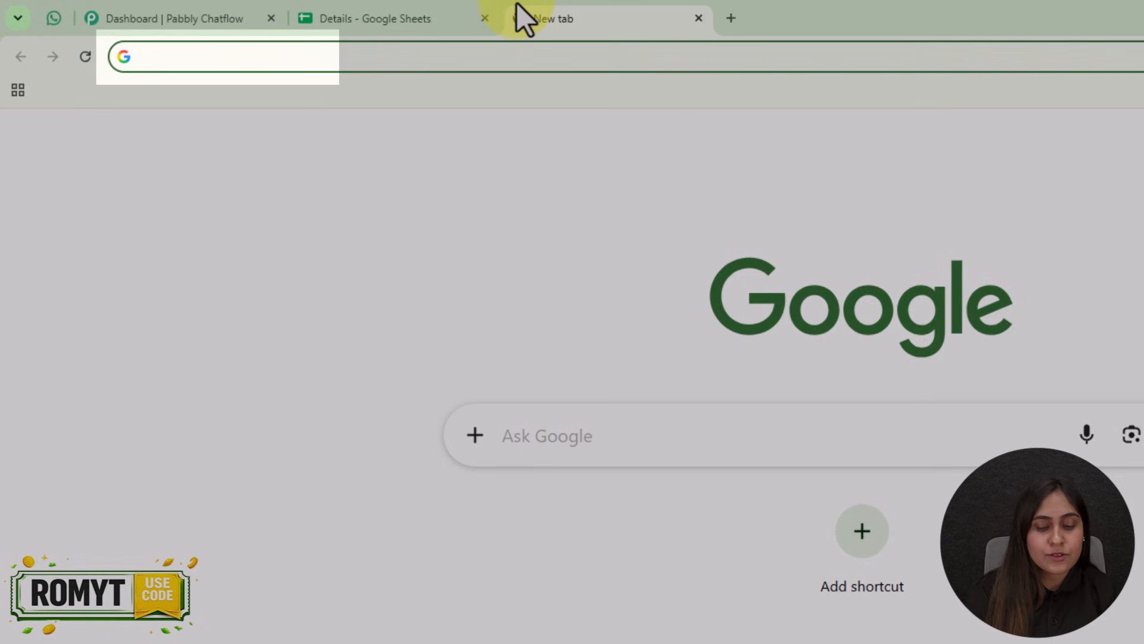
{"action": "type", "text": "pabb"}
{"action": "key", "text": "Return"}
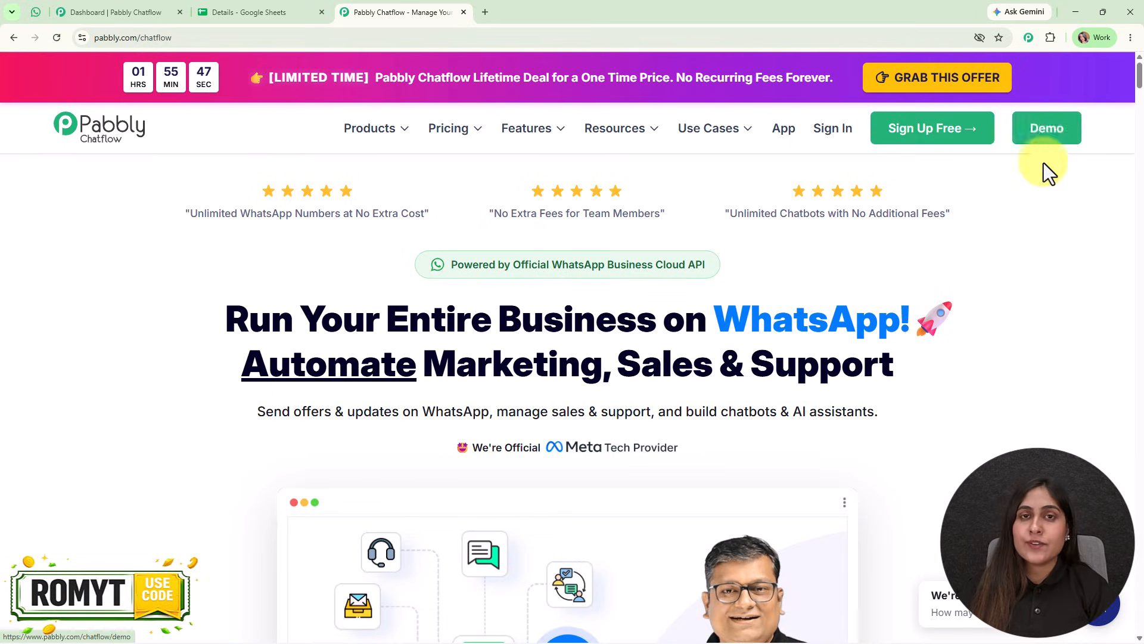
{"action": "left_click", "coordinate": [831, 139]}
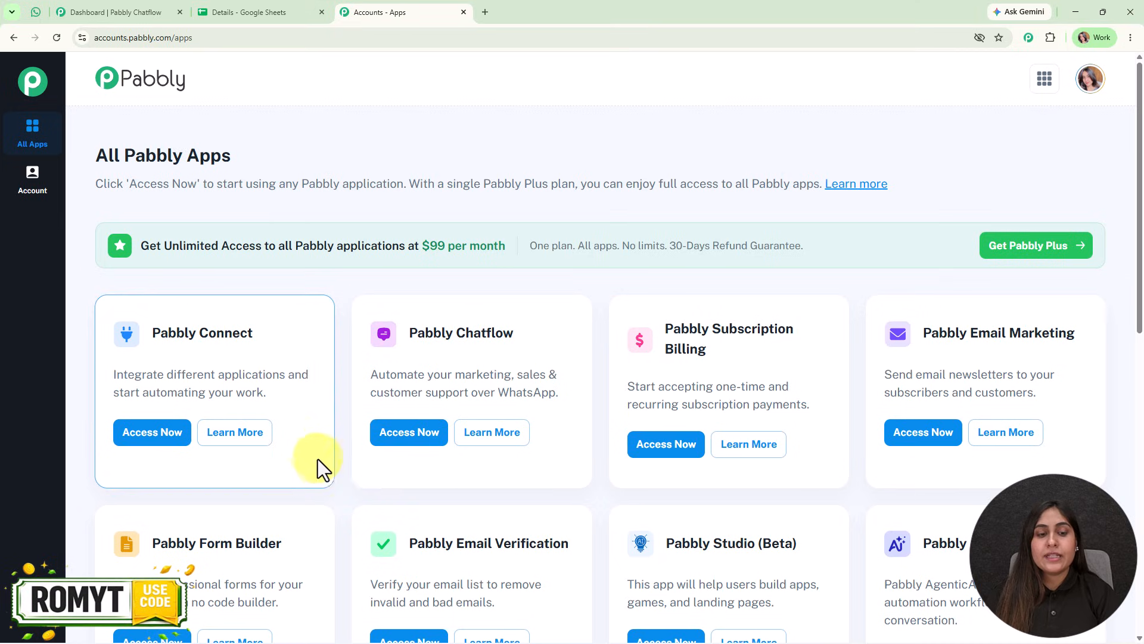
{"action": "left_click", "coordinate": [409, 432]}
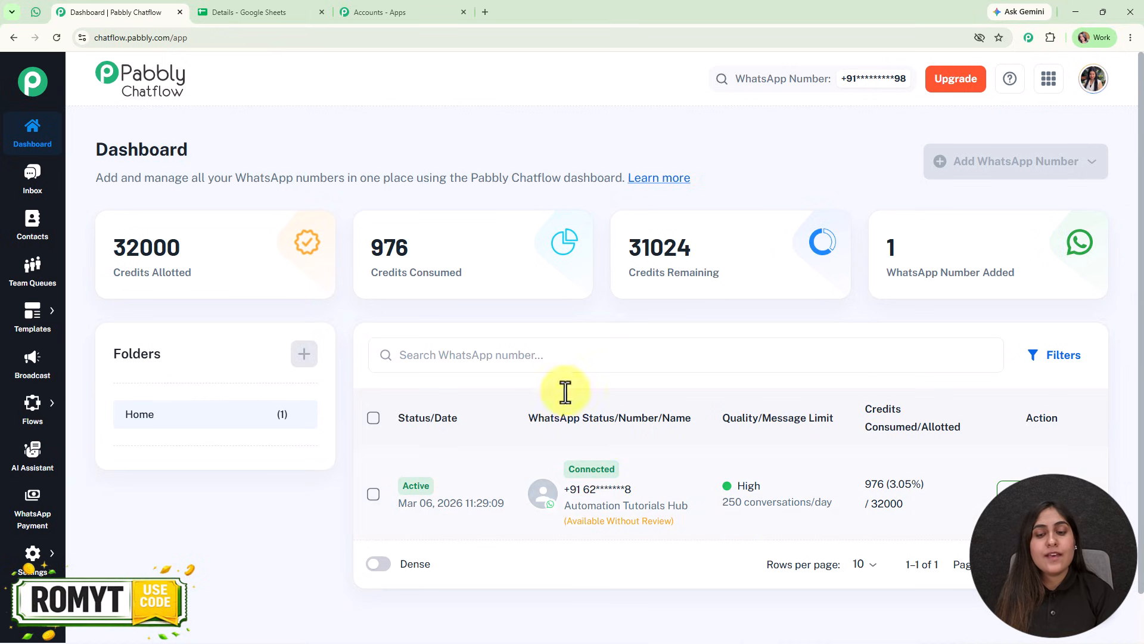
Switch to WhatsApp Web to view the weekend pizza offer message from Pabbly Chatflow, and return to the Chatflow dashboard.
{"action": "mouse_move", "coordinate": [583, 505]}
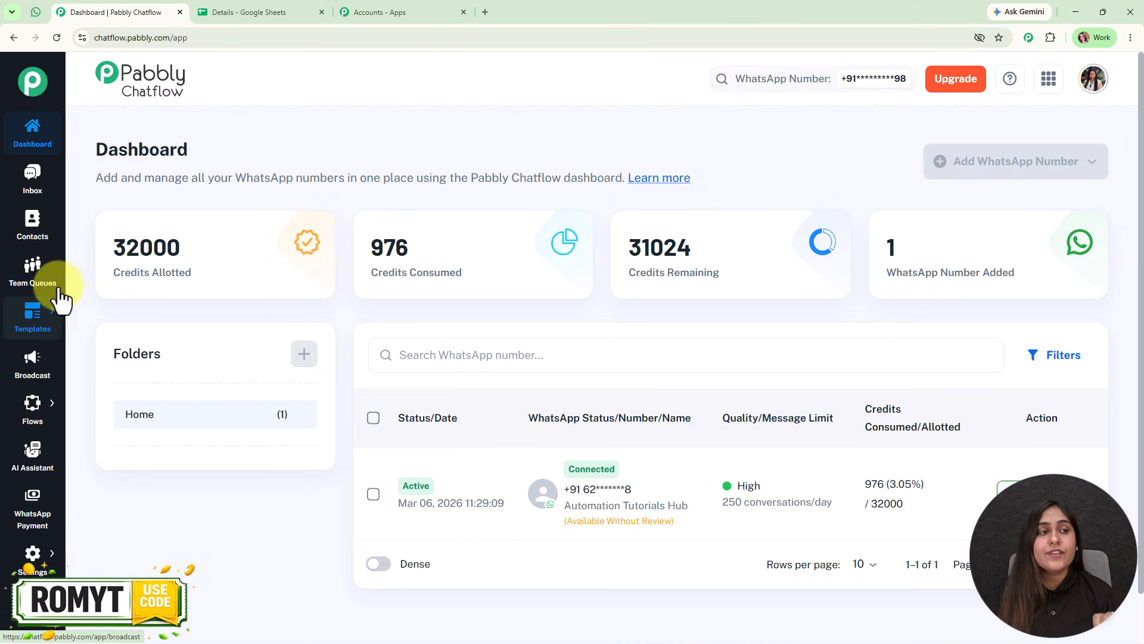
{"action": "left_click", "coordinate": [36, 12]}
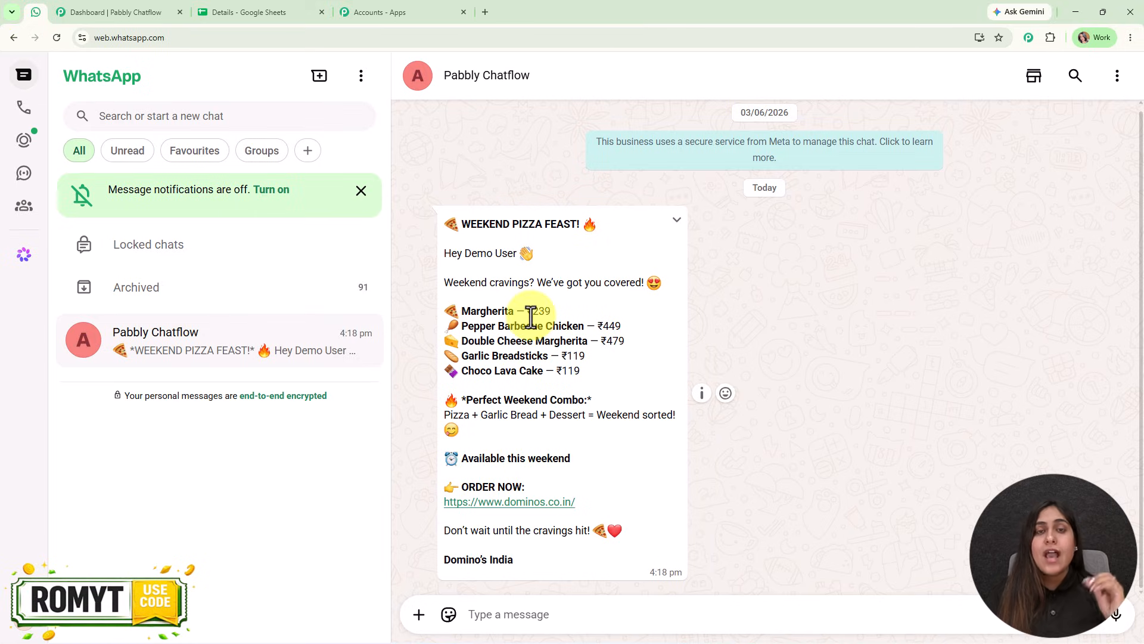
{"action": "left_click", "coordinate": [149, 12]}
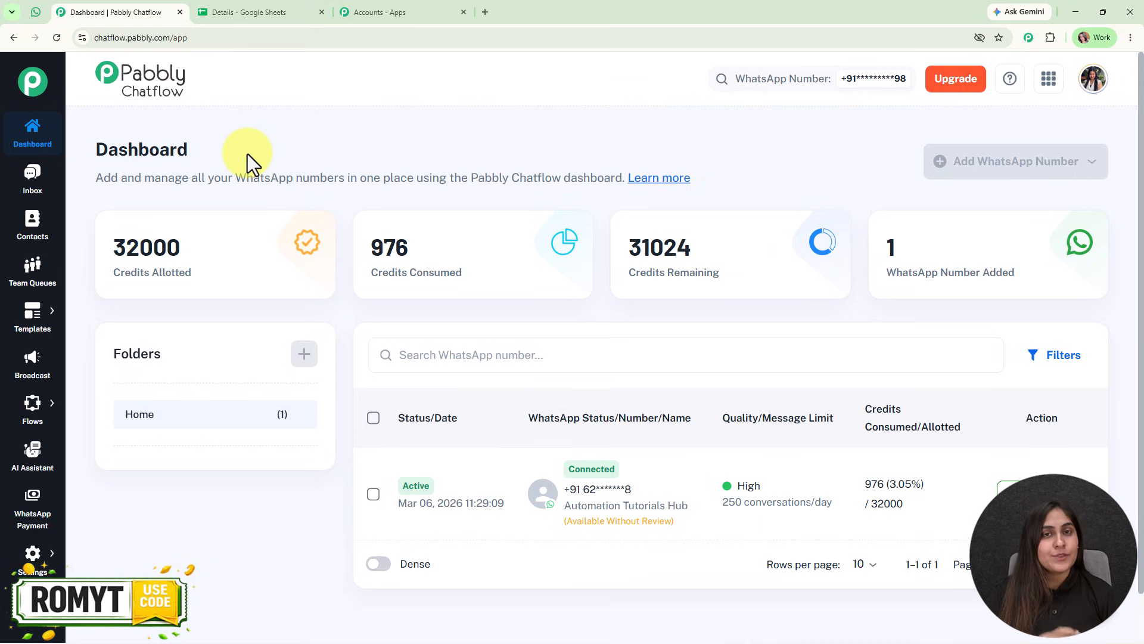
Open the message templates list and preview the weekend_special_offer template.
{"action": "mouse_move", "coordinate": [52, 316]}
{"action": "left_click", "coordinate": [103, 305]}
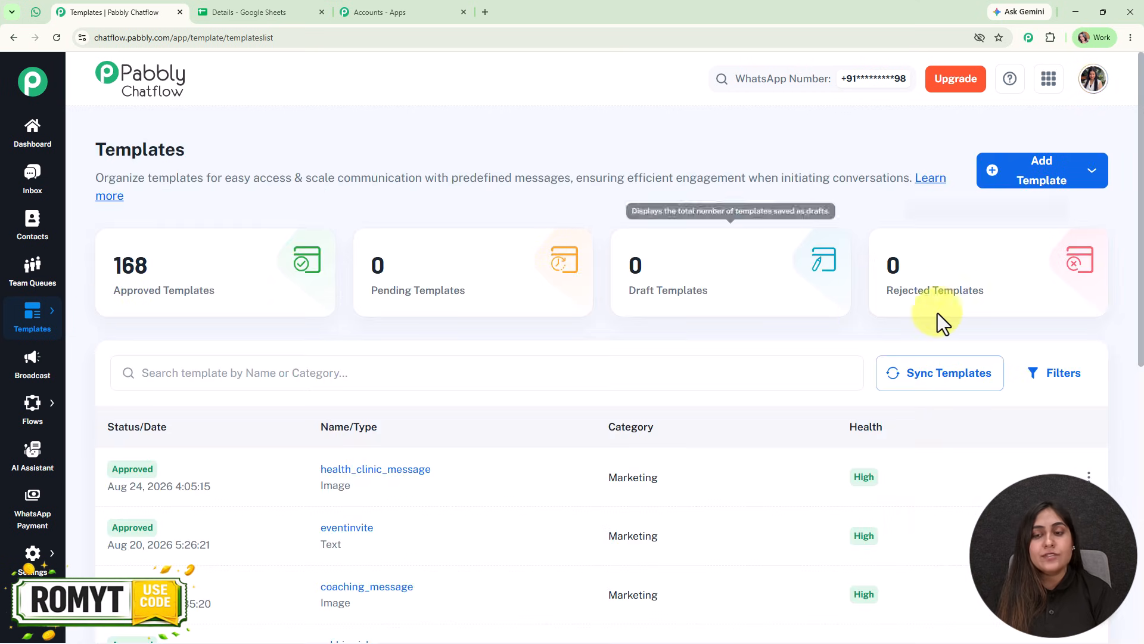
{"action": "scroll", "coordinate": [466, 440], "scroll_direction": "down", "scroll_amount": 5}
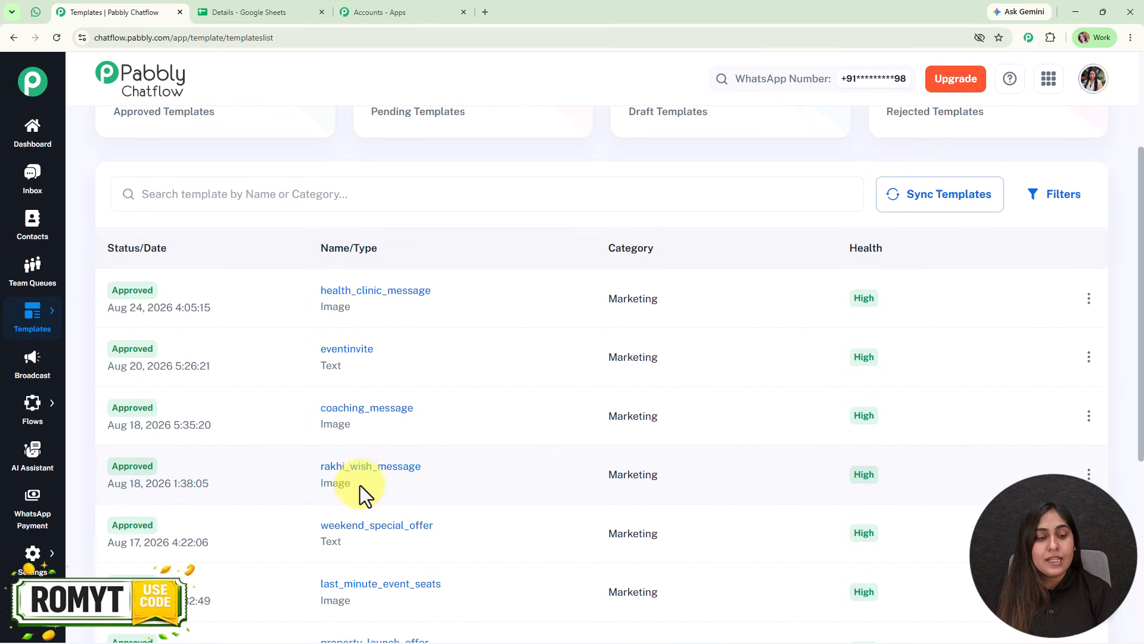
{"action": "left_click", "coordinate": [376, 411]}
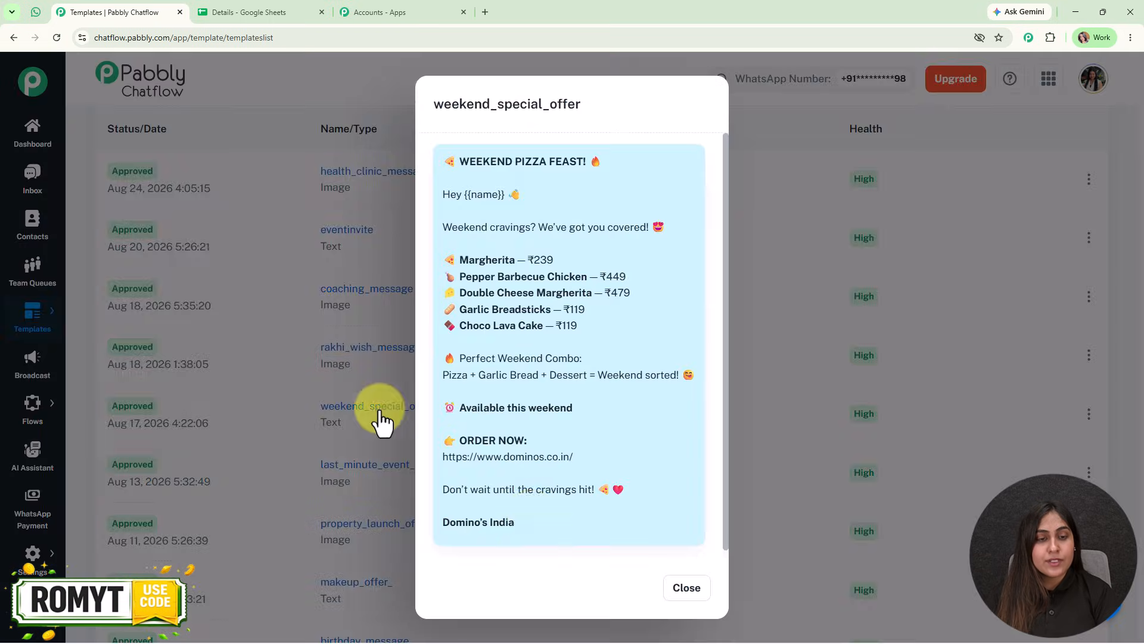
{"action": "left_click", "coordinate": [691, 587]}
{"action": "scroll", "coordinate": [358, 417], "scroll_direction": "down", "scroll_amount": 1}
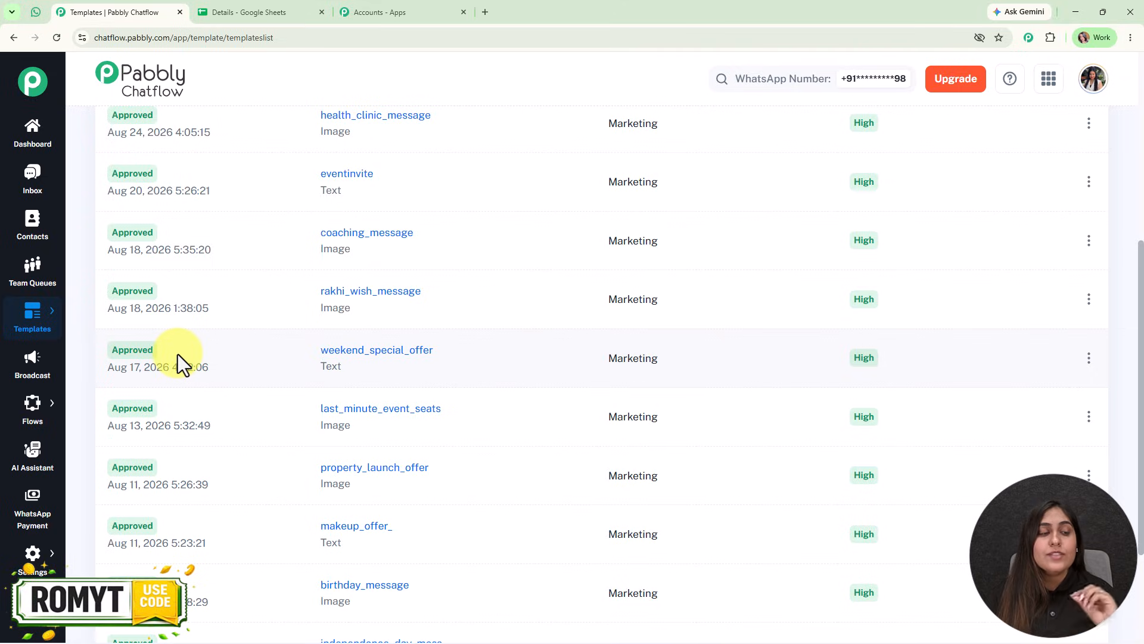
Start a new WhatsApp broadcast with Broadcast Campaign as its type.
{"action": "left_click", "coordinate": [43, 357]}
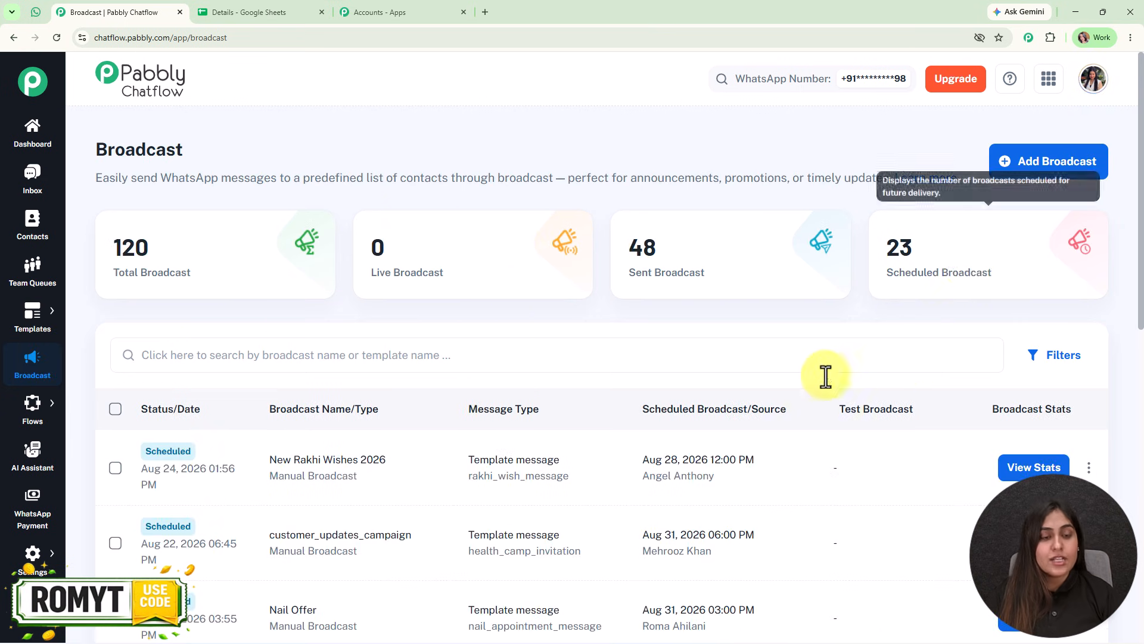
{"action": "left_click", "coordinate": [1051, 174]}
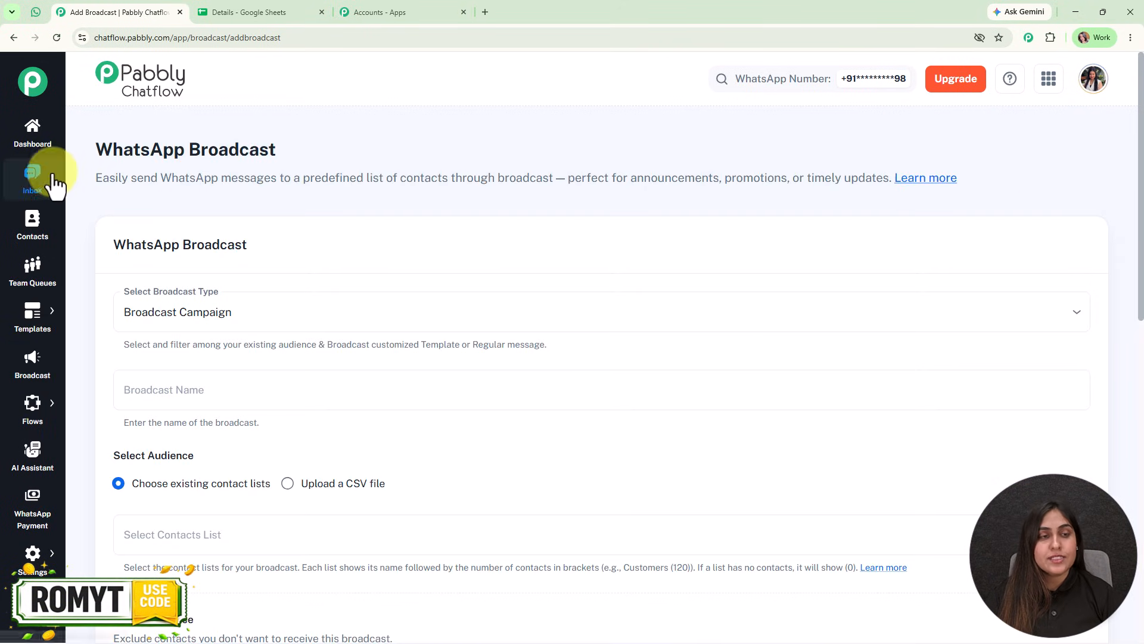
{"action": "left_click", "coordinate": [255, 314]}
{"action": "left_click", "coordinate": [280, 357]}
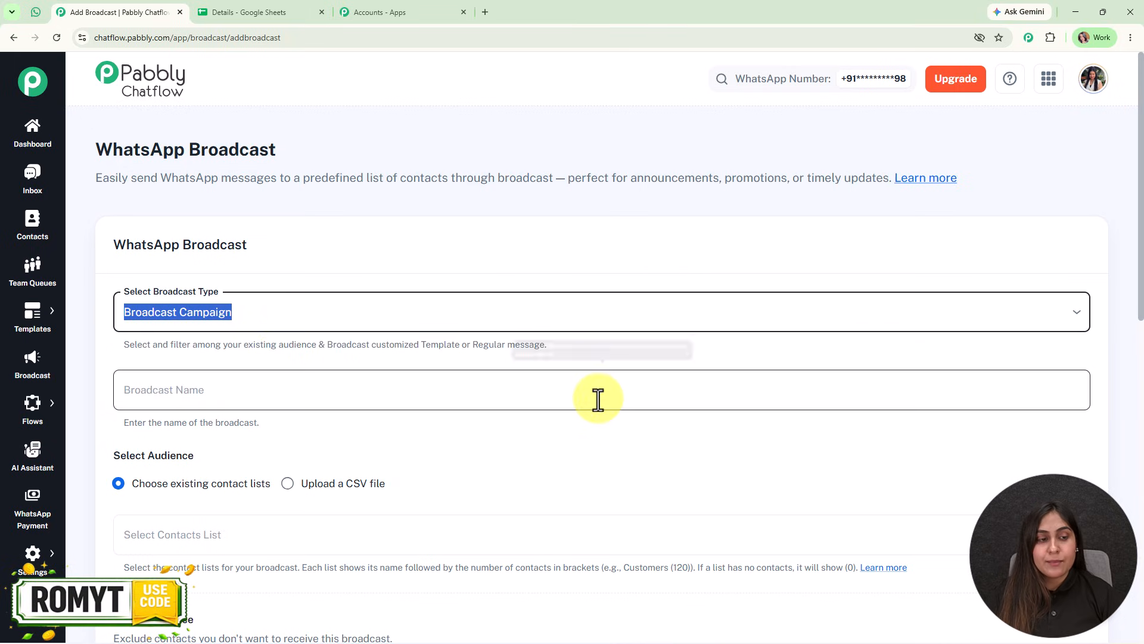
Name the broadcast "New Weekend Offer".
{"action": "scroll", "coordinate": [595, 399], "scroll_direction": "down", "scroll_amount": 1}
{"action": "left_click", "coordinate": [233, 329]}
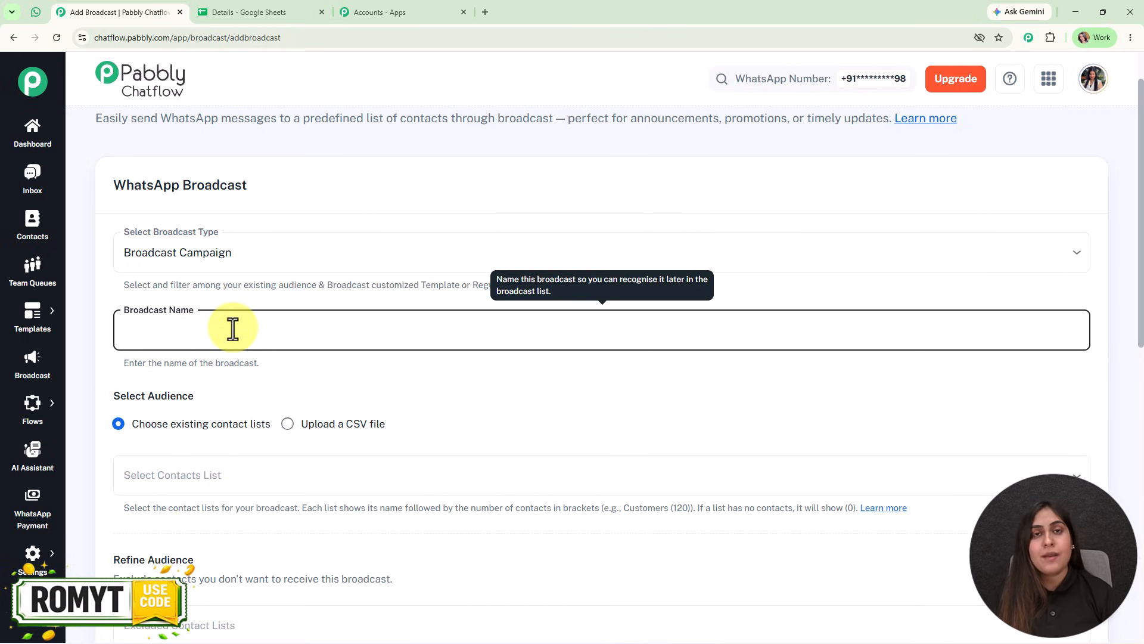
{"action": "type", "text": "New "}
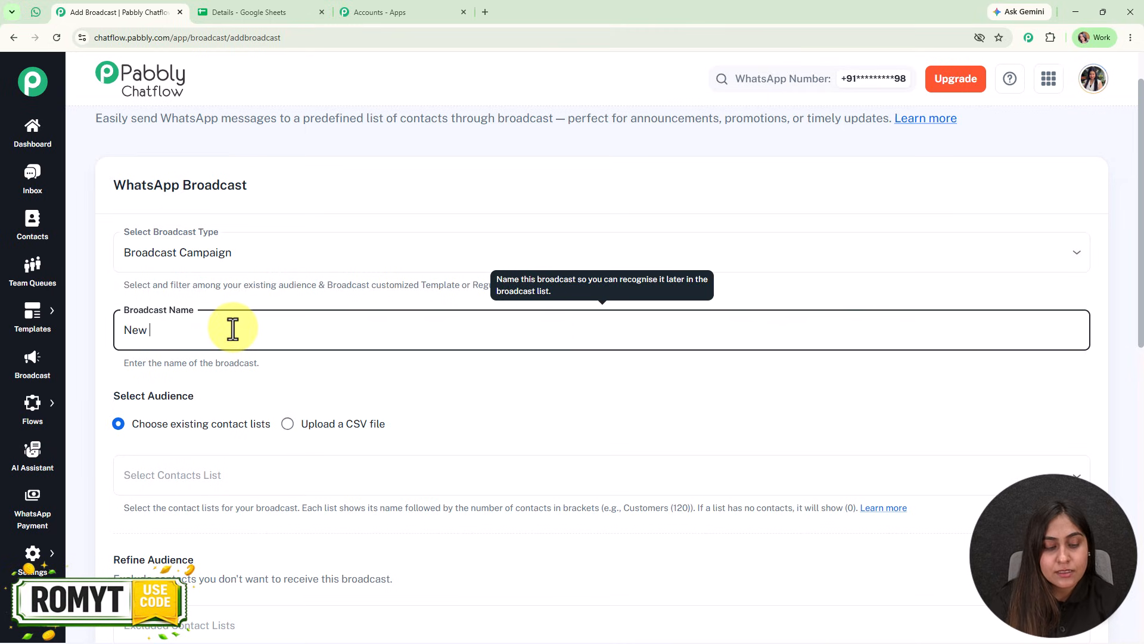
{"action": "type", "text": "Weekend Offer"}
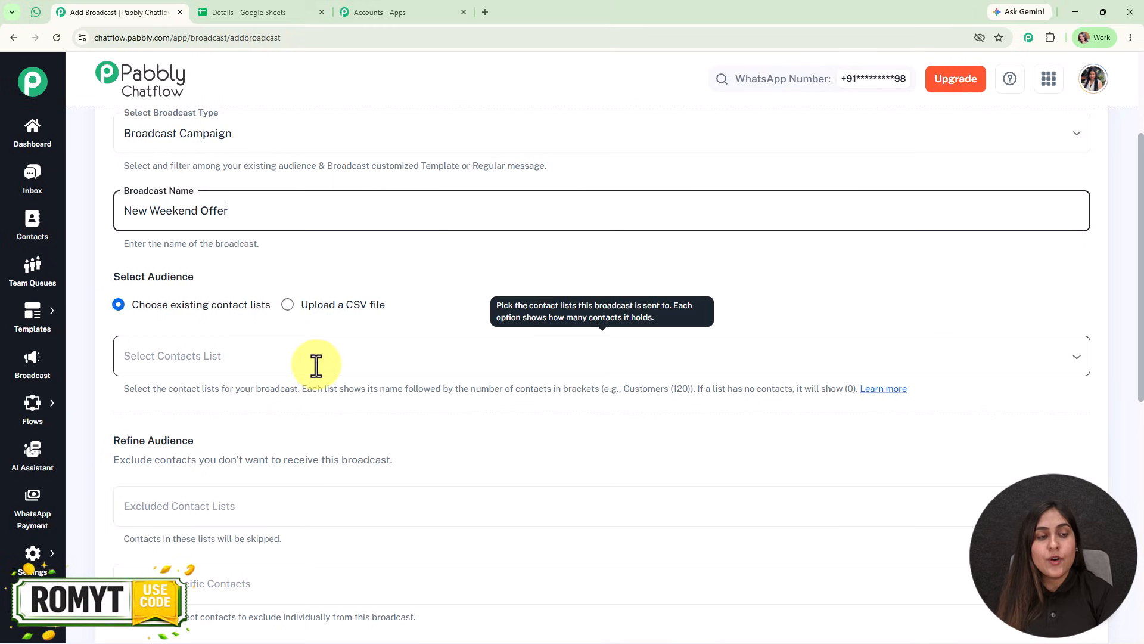
Browse the existing contact lists and switch the broadcast audience to a CSV file upload.
{"action": "left_click", "coordinate": [328, 372]}
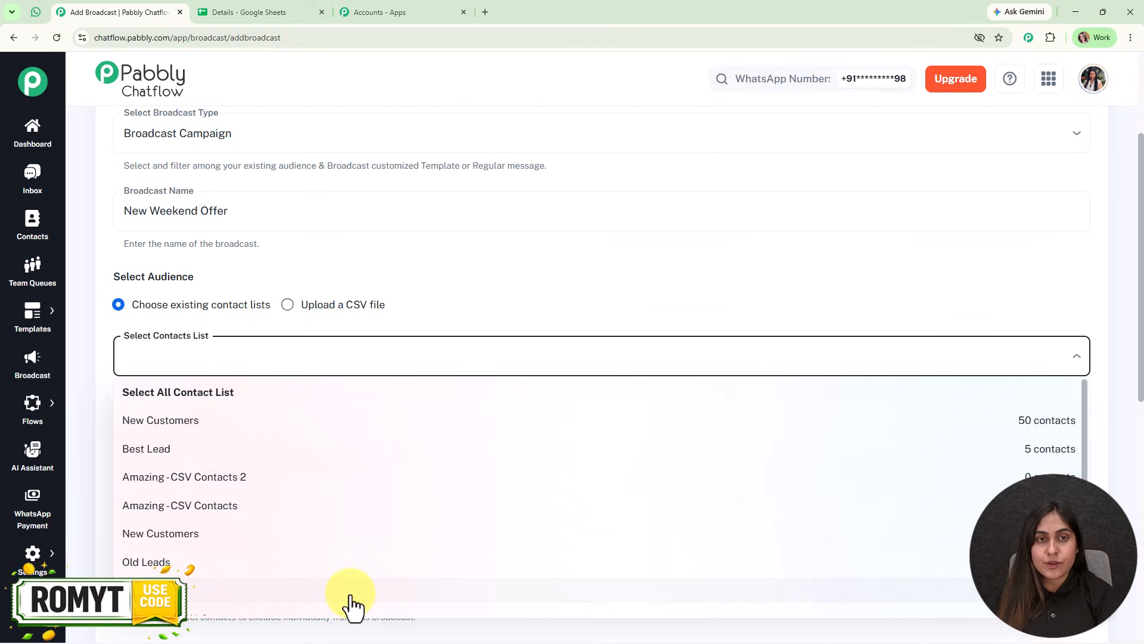
{"action": "left_click", "coordinate": [501, 292]}
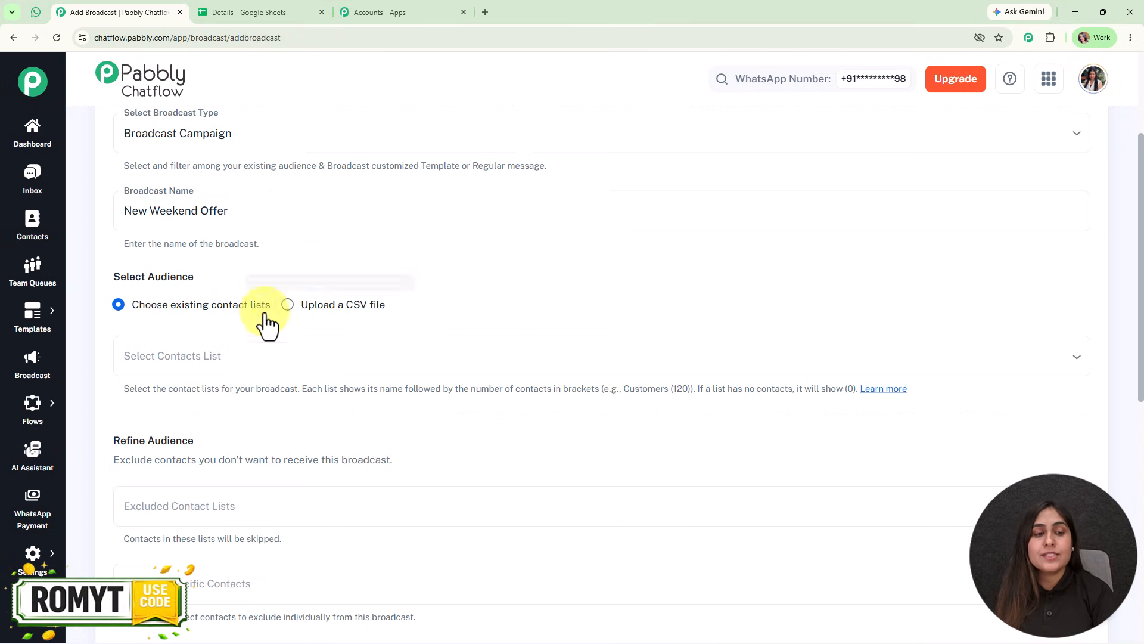
{"action": "left_click", "coordinate": [288, 307]}
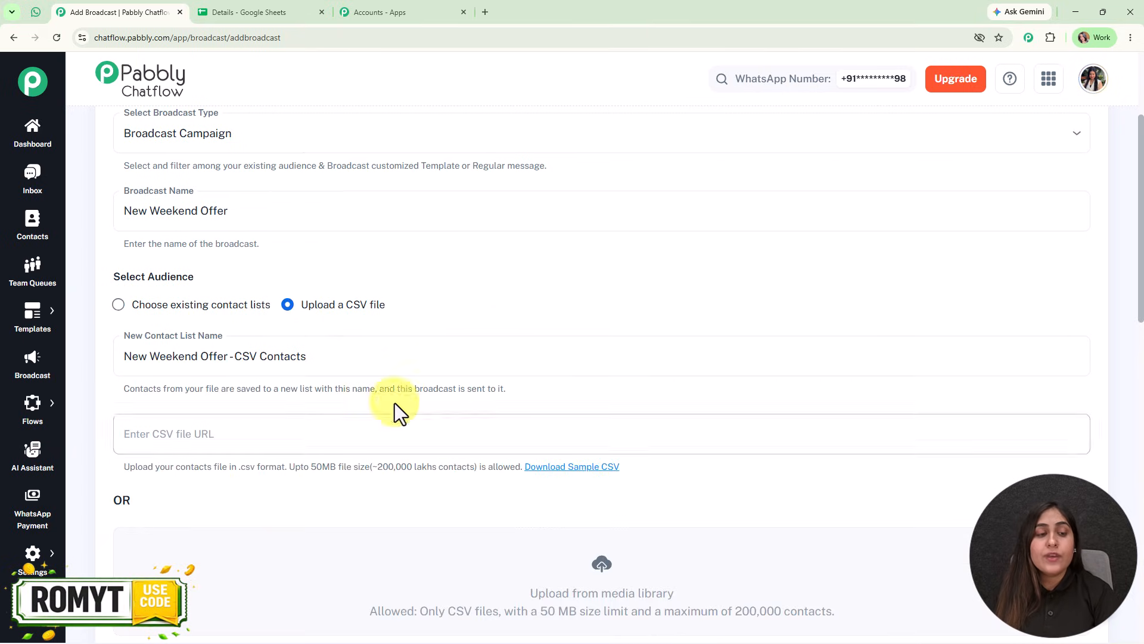
Review the name, phone and email columns in the Details spreadsheet and return to the broadcast form.
{"action": "left_click", "coordinate": [267, 13]}
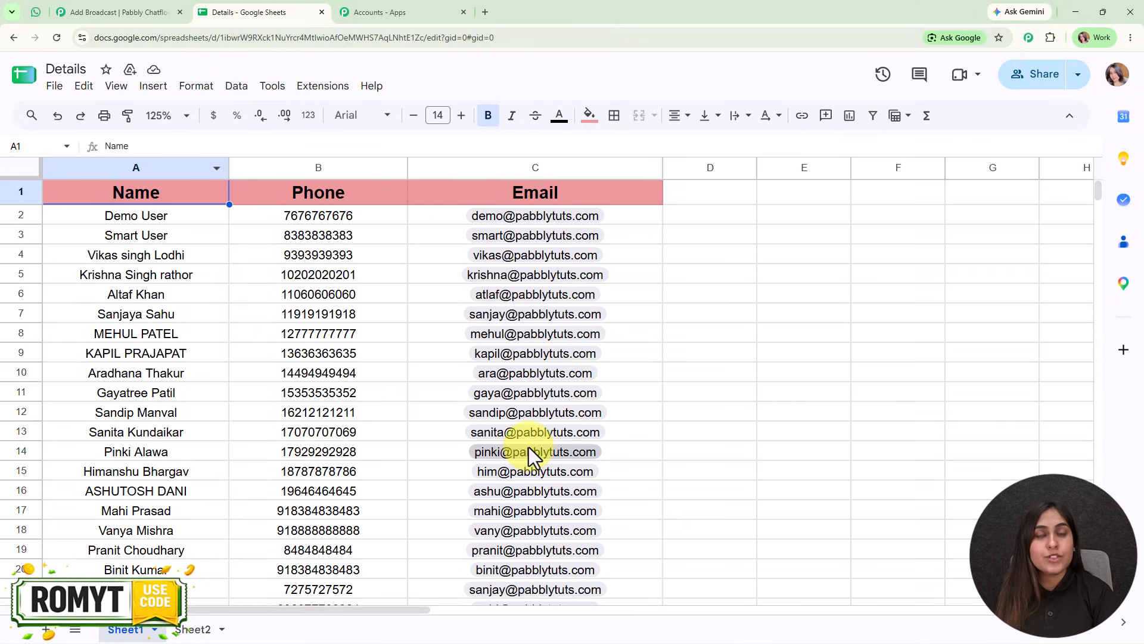
{"action": "mouse_move", "coordinate": [528, 446]}
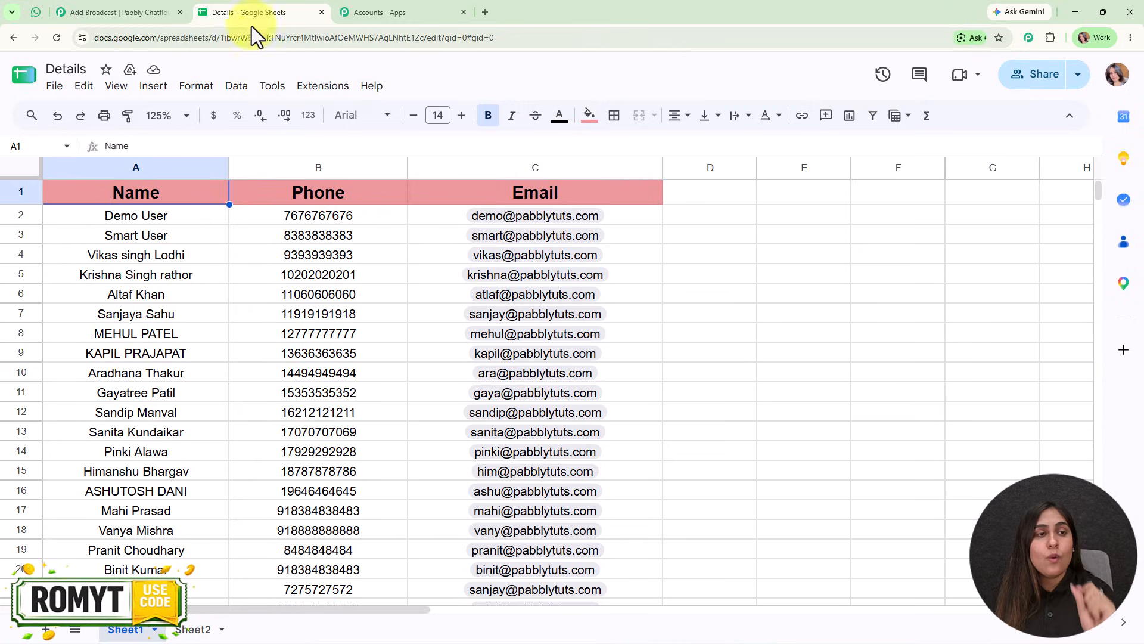
{"action": "left_click", "coordinate": [153, 2]}
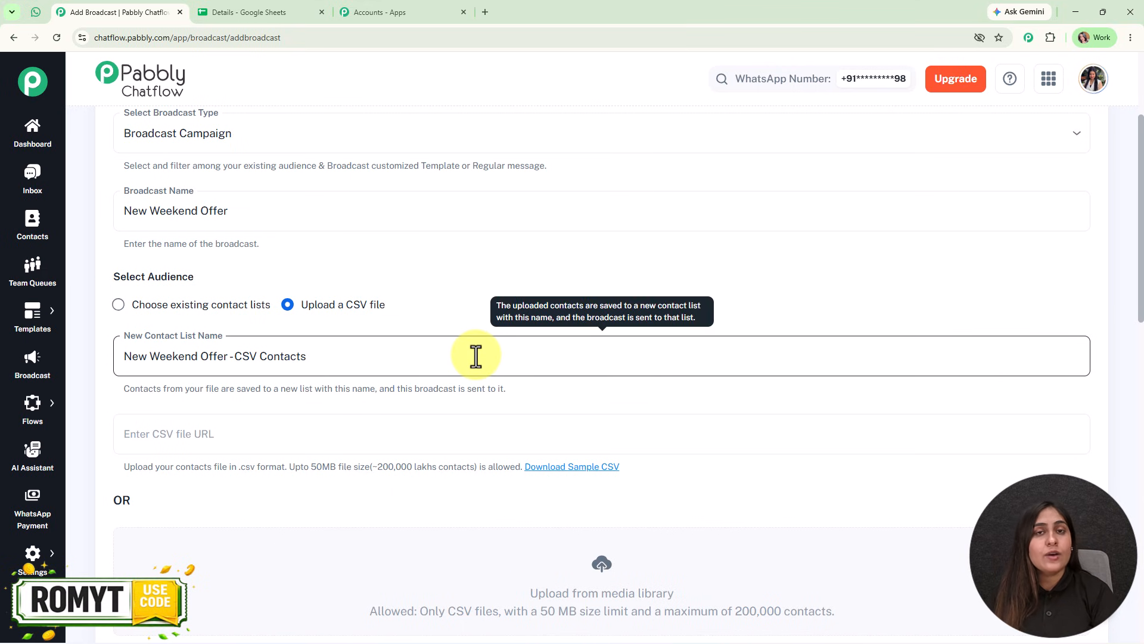
{"action": "left_click", "coordinate": [248, 14]}
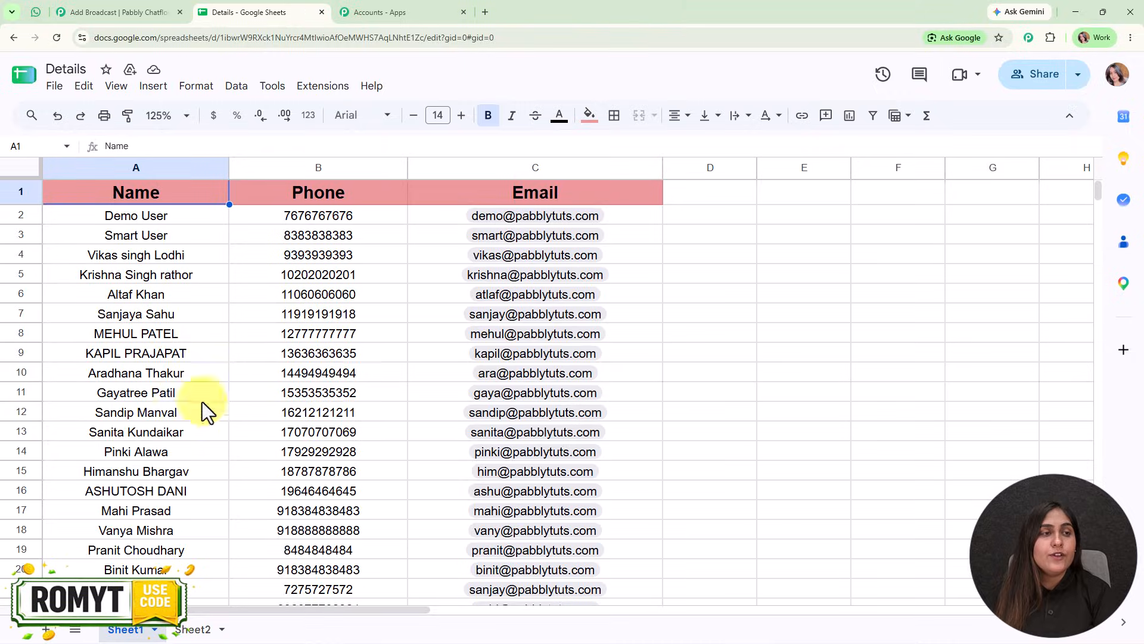
{"action": "left_click", "coordinate": [66, 12]}
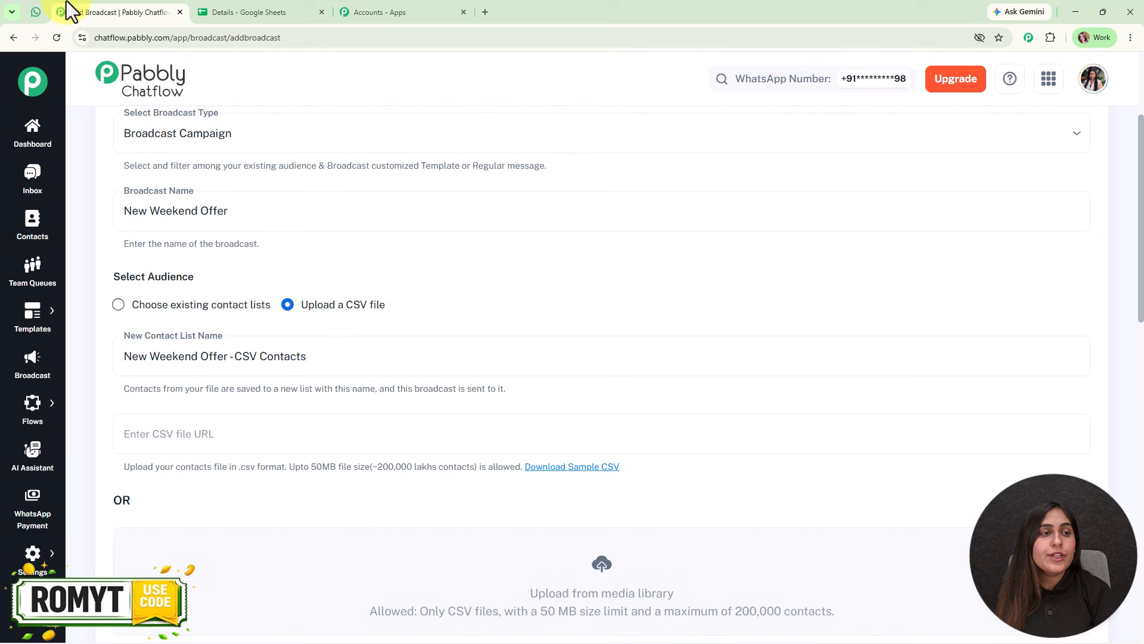
Set the audience to existing contact lists and select the contact list "new list".
{"action": "left_click", "coordinate": [118, 305]}
{"action": "left_click", "coordinate": [235, 365]}
{"action": "scroll", "coordinate": [238, 547], "scroll_direction": "down", "scroll_amount": 3}
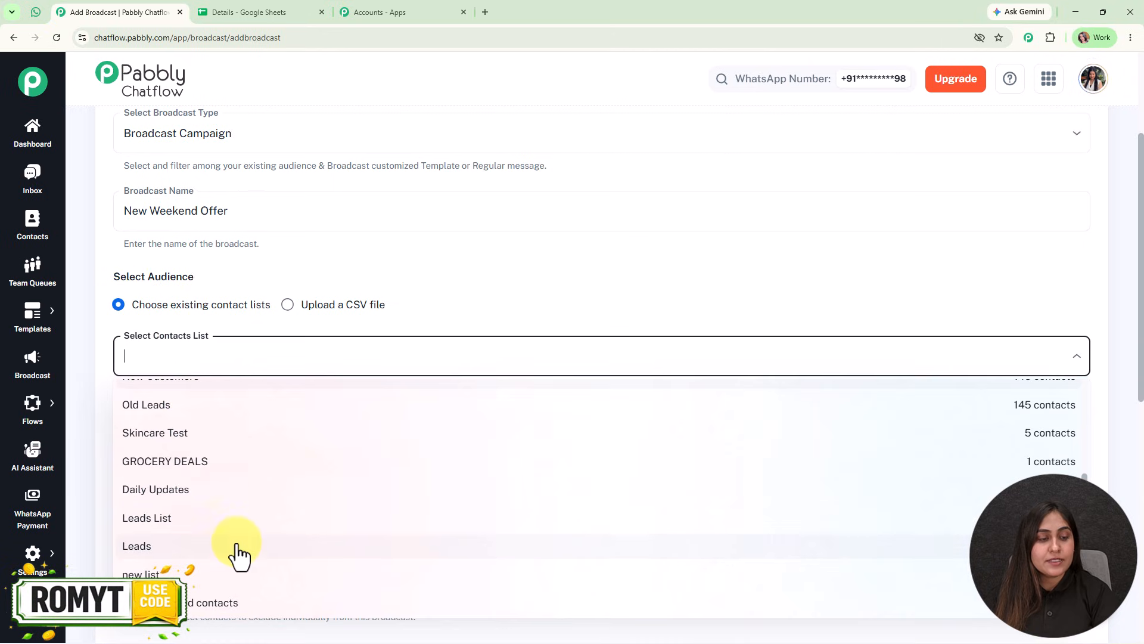
{"action": "left_click", "coordinate": [234, 575]}
{"action": "left_click", "coordinate": [470, 279]}
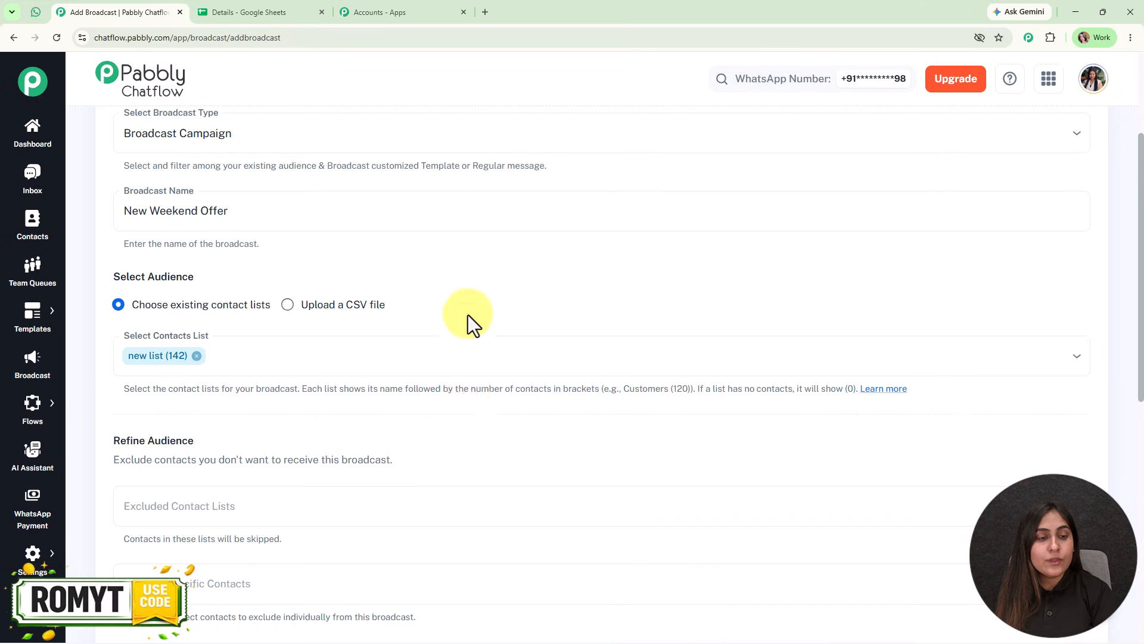
Examine the Refine Audience options for excluding contact lists and specific contacts without choosing any.
{"action": "scroll", "coordinate": [466, 447], "scroll_direction": "down", "scroll_amount": 4}
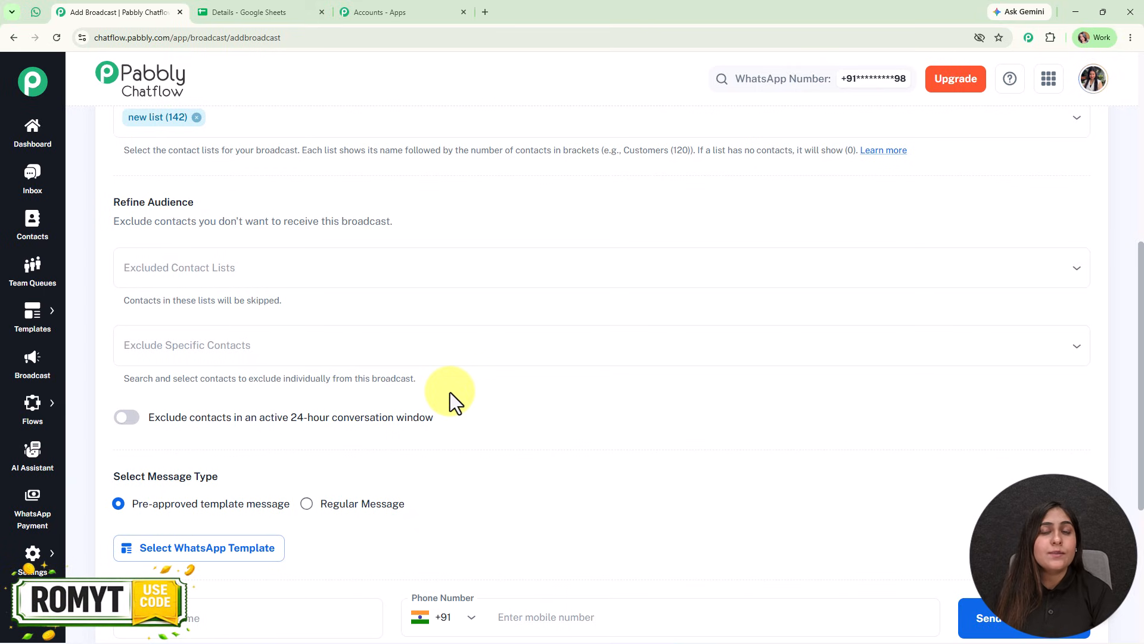
{"action": "left_click", "coordinate": [390, 266]}
{"action": "left_click", "coordinate": [398, 228]}
{"action": "left_click", "coordinate": [396, 332]}
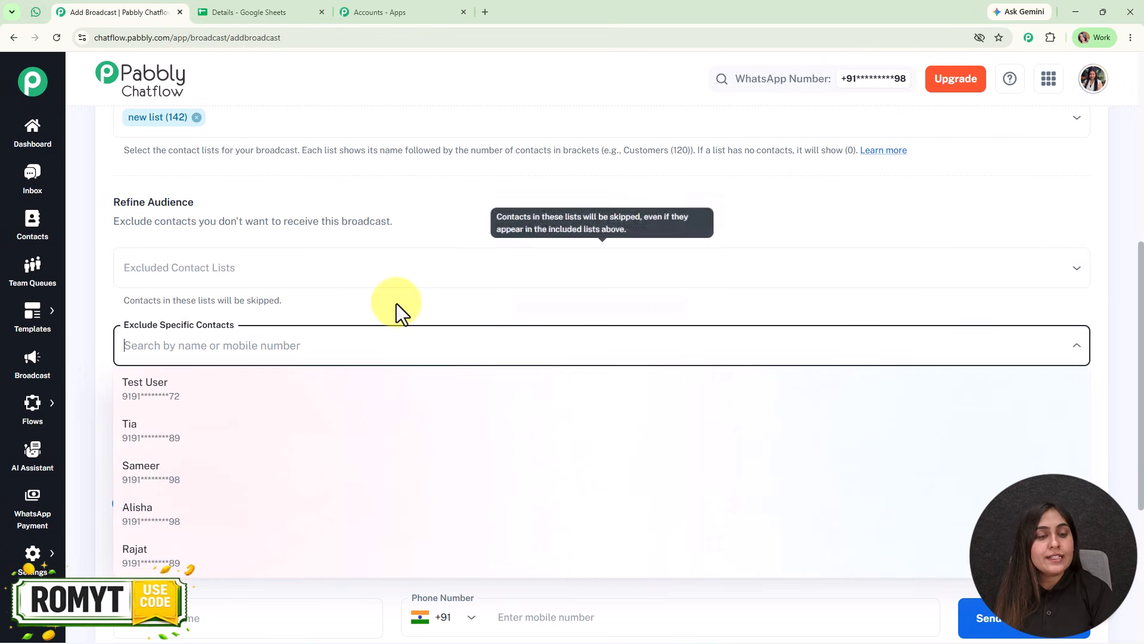
{"action": "left_click", "coordinate": [396, 303]}
{"action": "scroll", "coordinate": [452, 455], "scroll_direction": "down", "scroll_amount": 1}
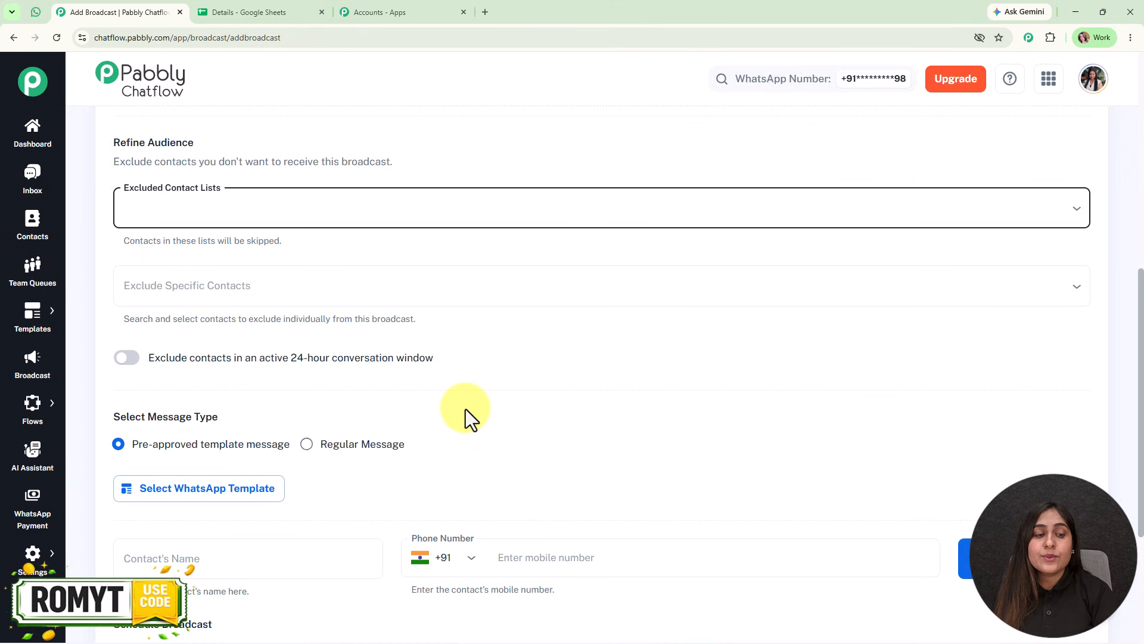
{"action": "left_click", "coordinate": [391, 391]}
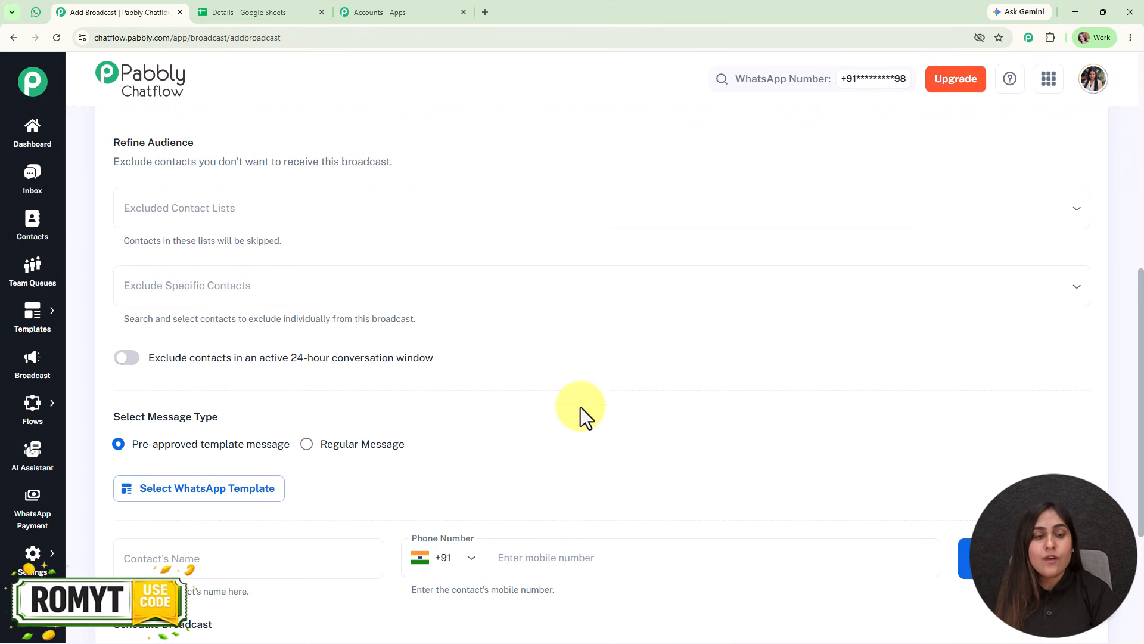
Try a regular text message with the sample content "fdgvrtfdvdr" and return to the pre-approved template message type.
{"action": "scroll", "coordinate": [582, 407], "scroll_direction": "down", "scroll_amount": 4}
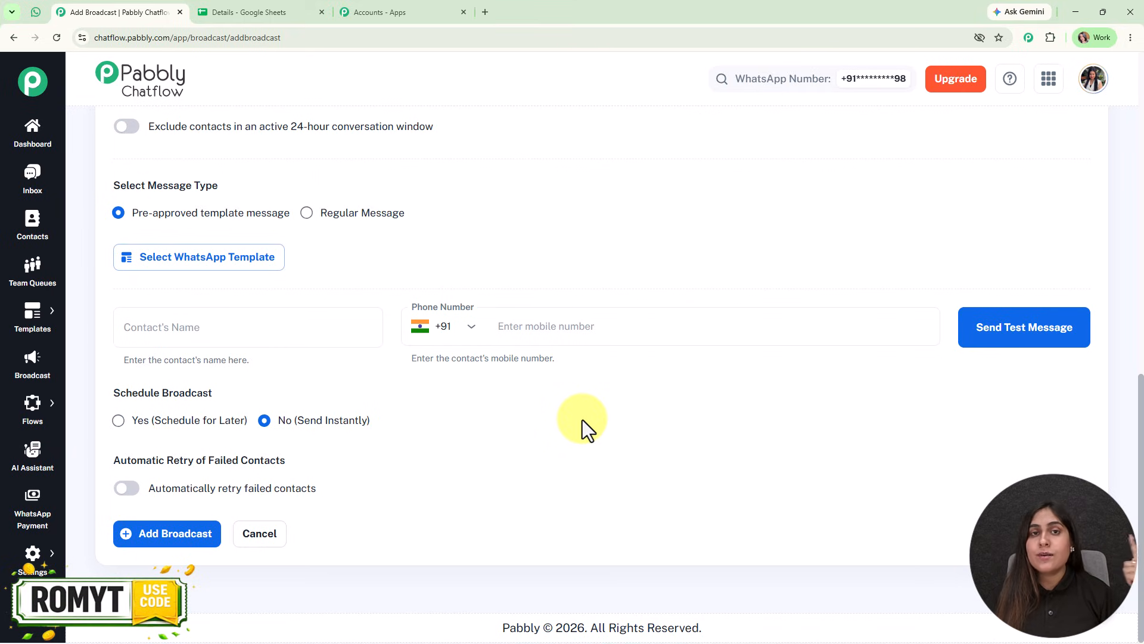
{"action": "left_click", "coordinate": [307, 213]}
{"action": "left_click", "coordinate": [403, 229]}
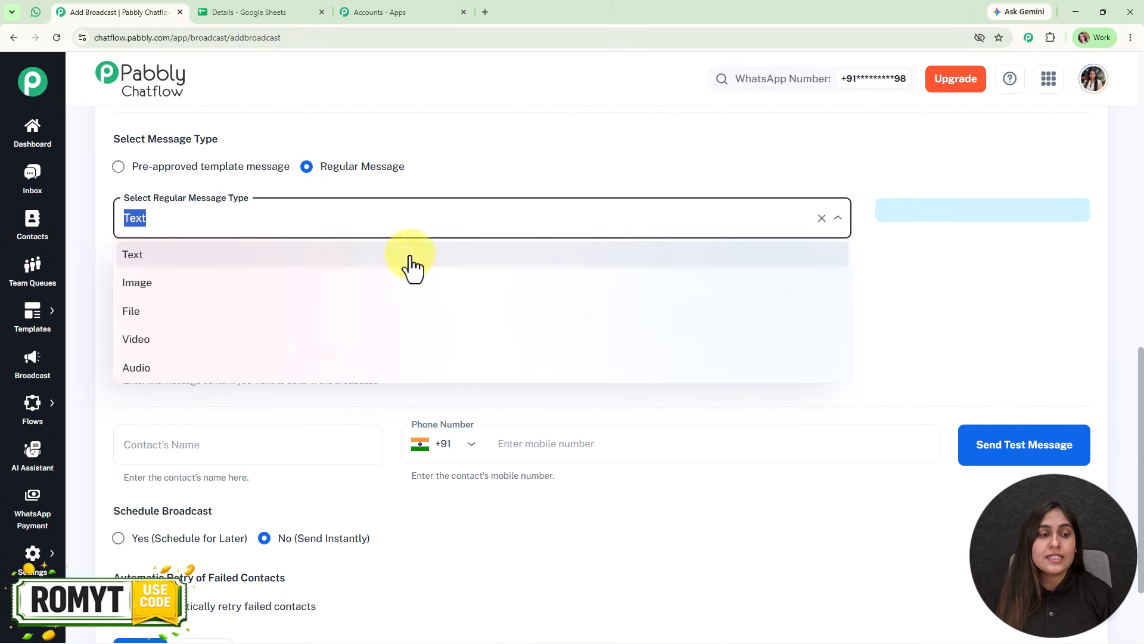
{"action": "left_click", "coordinate": [323, 416]}
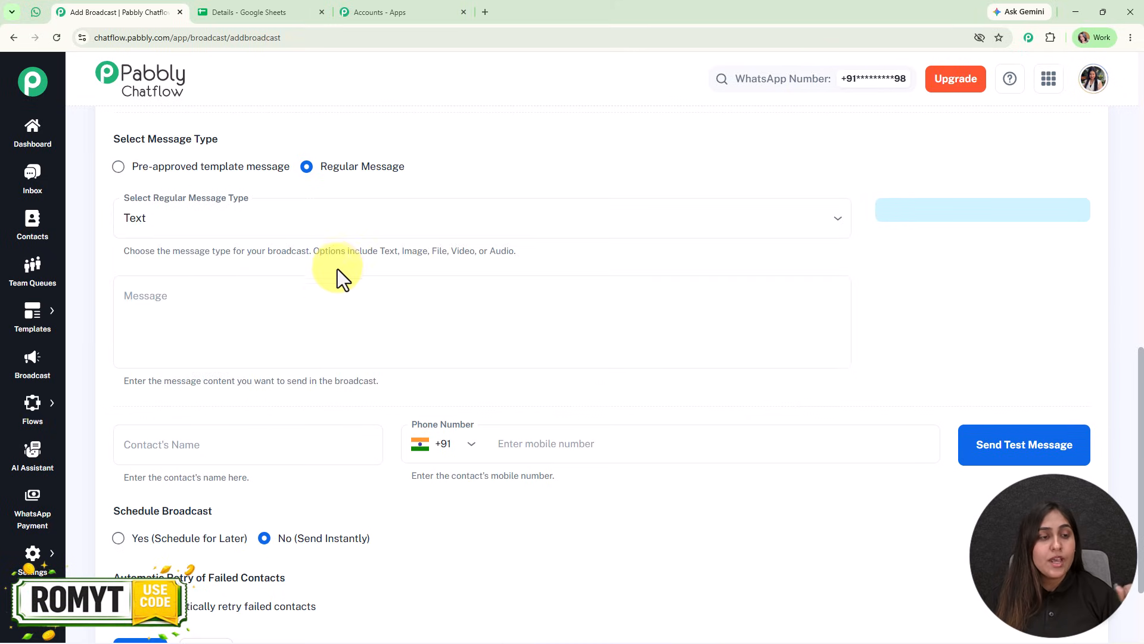
{"action": "left_click", "coordinate": [342, 296]}
{"action": "type", "text": "fdgvrtfdvdr"}
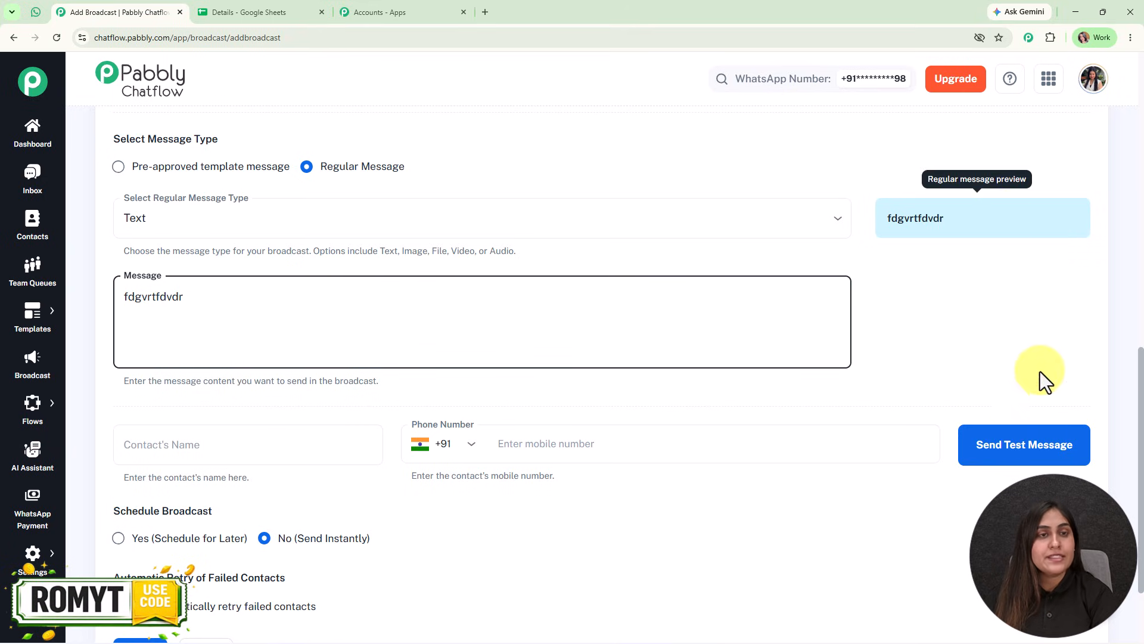
{"action": "left_click", "coordinate": [222, 165]}
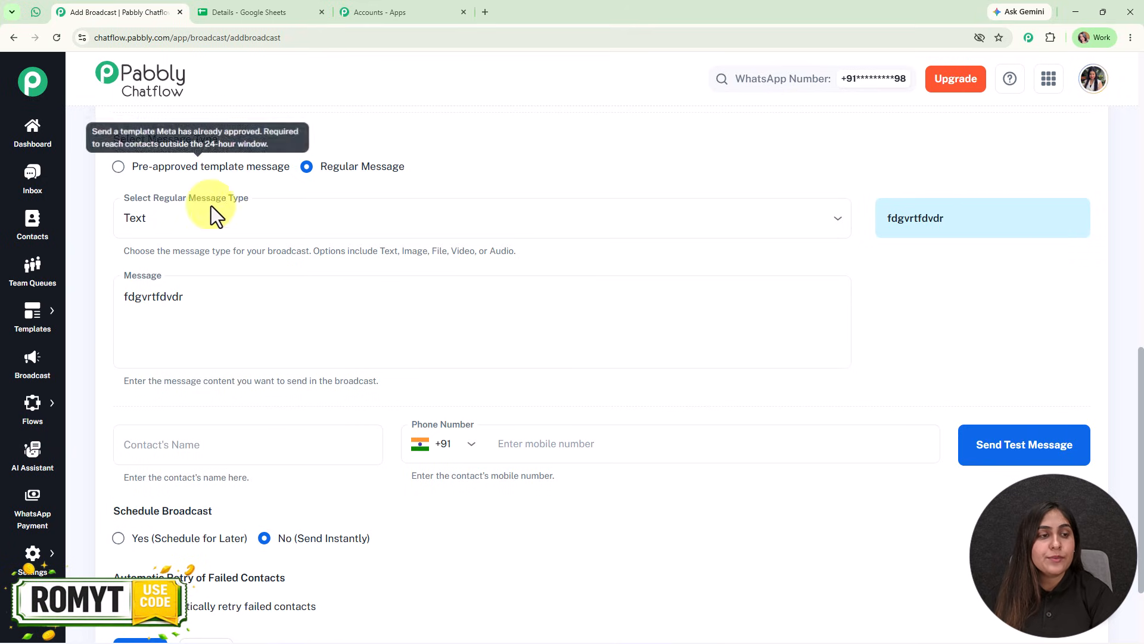
{"action": "left_click", "coordinate": [119, 168]}
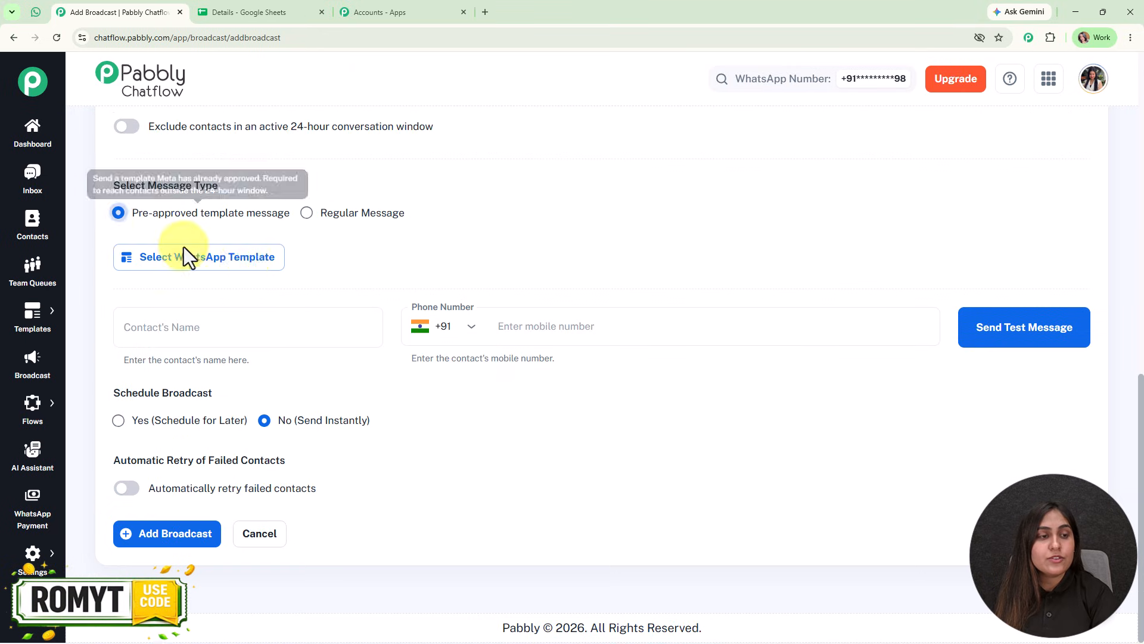
{"action": "left_click", "coordinate": [222, 257]}
{"action": "scroll", "coordinate": [477, 475], "scroll_direction": "down", "scroll_amount": 2}
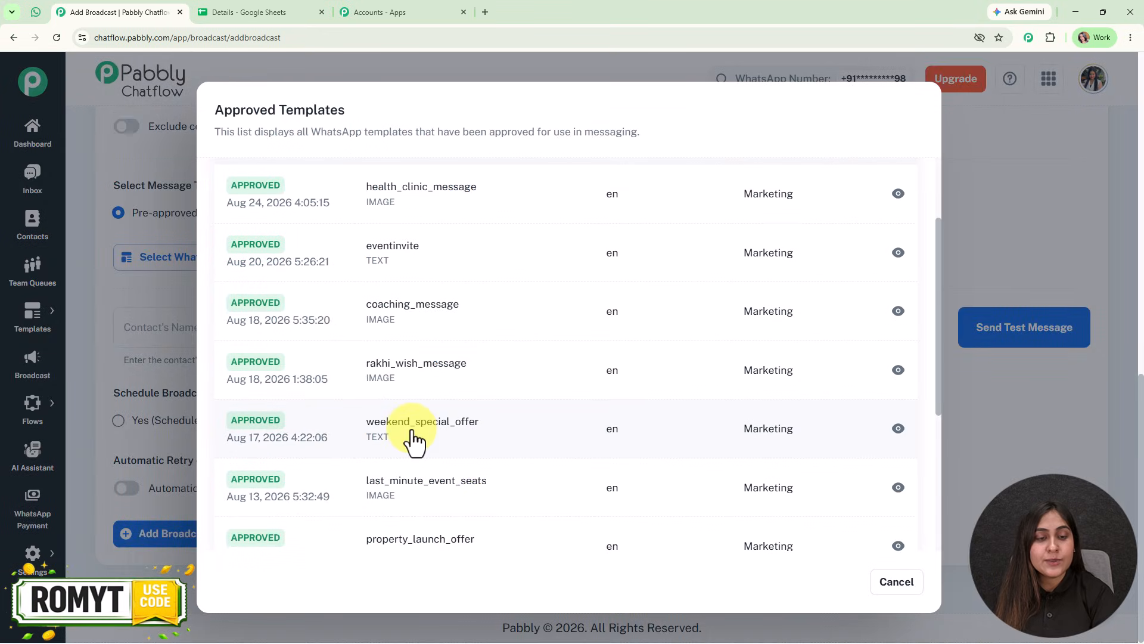
{"action": "left_click", "coordinate": [410, 440]}
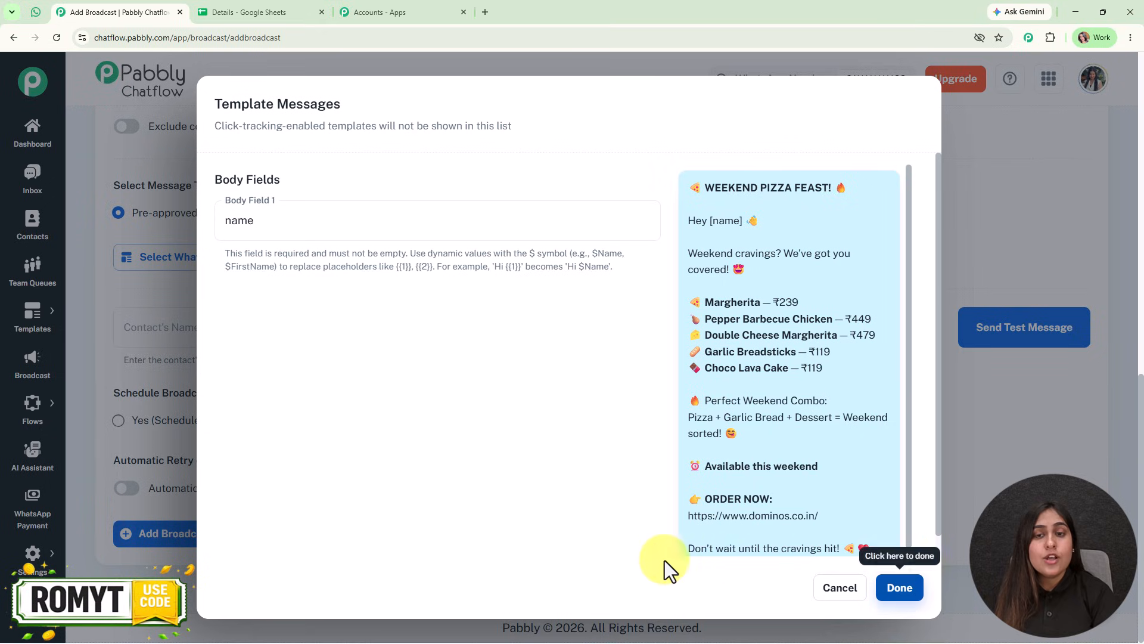
{"action": "double_click", "coordinate": [238, 222]}
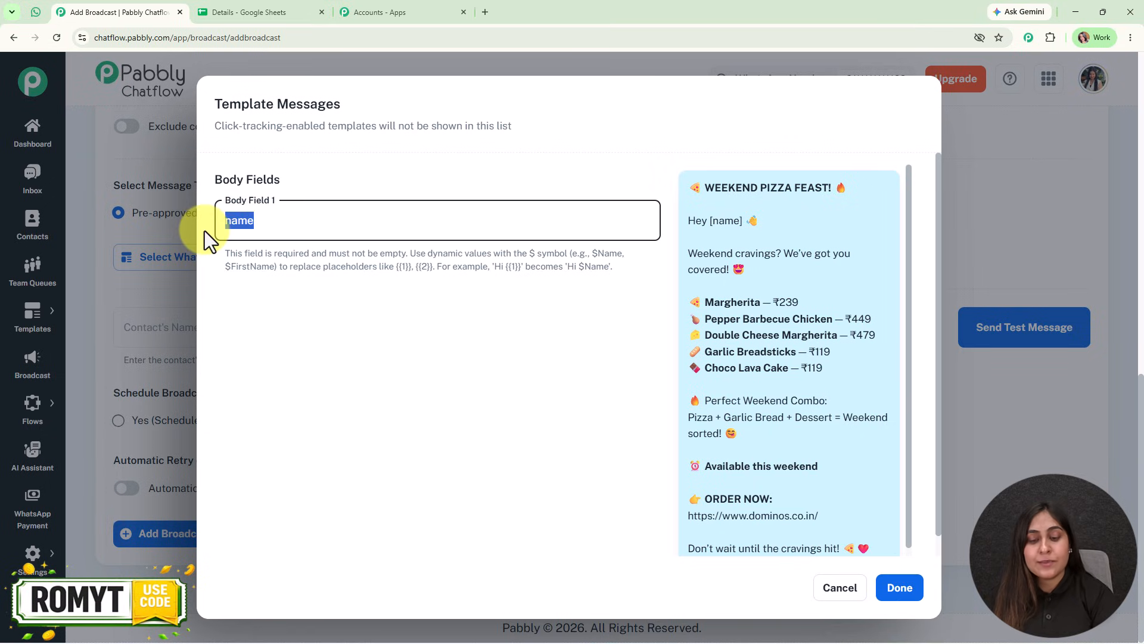
{"action": "key", "text": "BackSpace"}
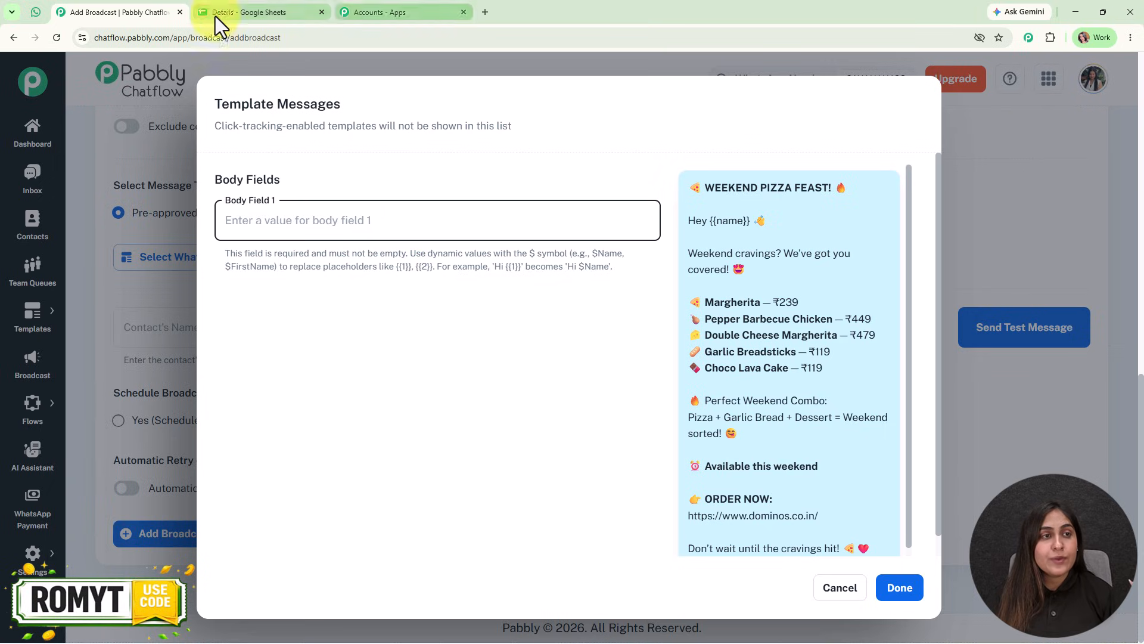
{"action": "left_click", "coordinate": [840, 588]}
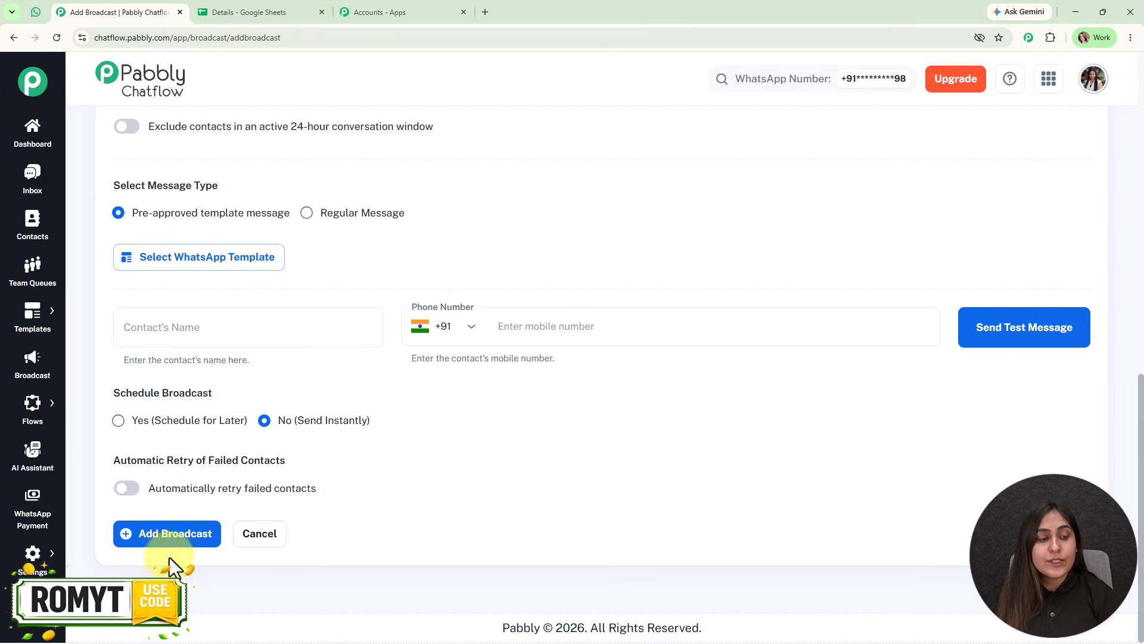
Open the Contact Custom Fields settings in a new tab and copy the variable of the Name field.
{"action": "mouse_move", "coordinate": [33, 553]}
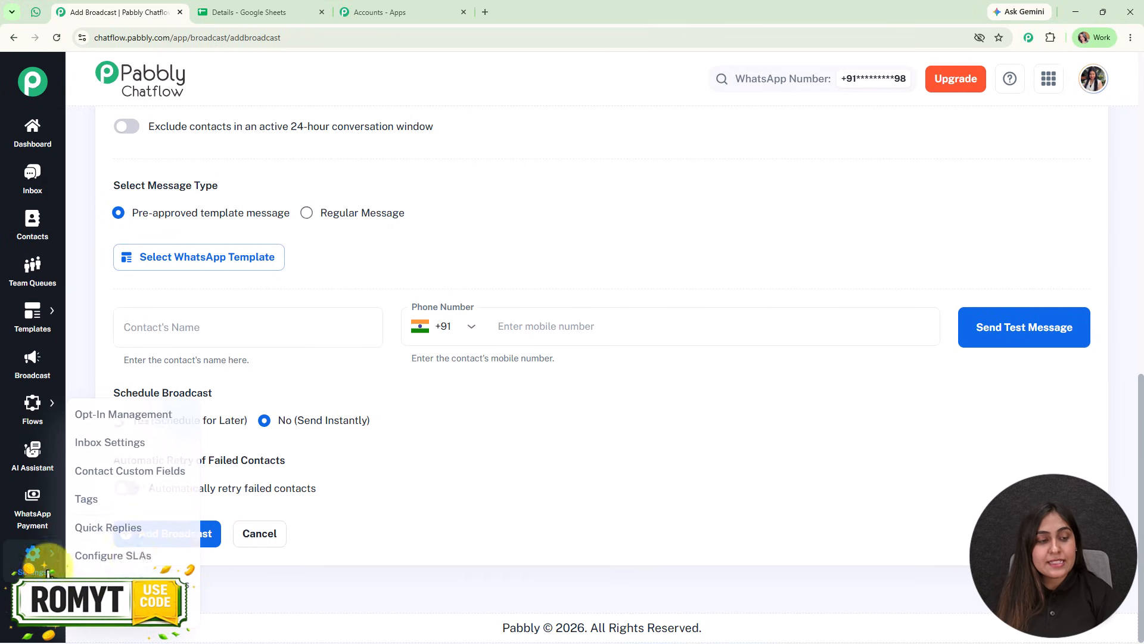
{"action": "right_click", "coordinate": [156, 477]}
{"action": "left_click", "coordinate": [248, 489]}
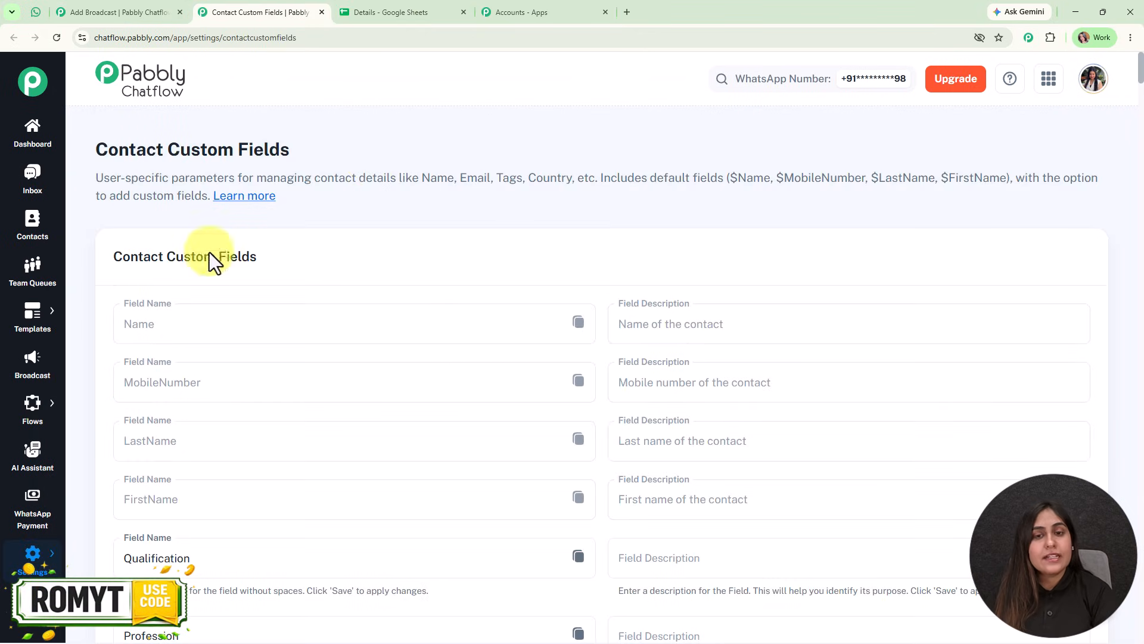
{"action": "scroll", "coordinate": [536, 292], "scroll_direction": "down", "scroll_amount": 2}
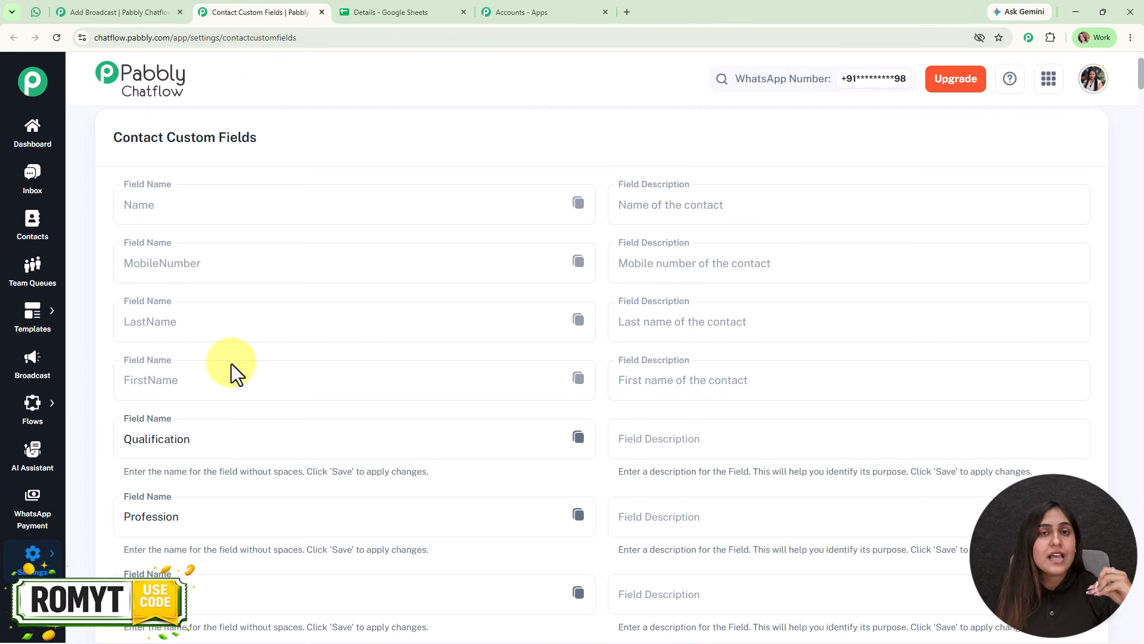
{"action": "left_click", "coordinate": [578, 204]}
Return to the broadcast form and insert the weekend_special_offer template with Body Field 1 set to $Name.
{"action": "left_click", "coordinate": [128, 12]}
{"action": "left_click", "coordinate": [202, 257]}
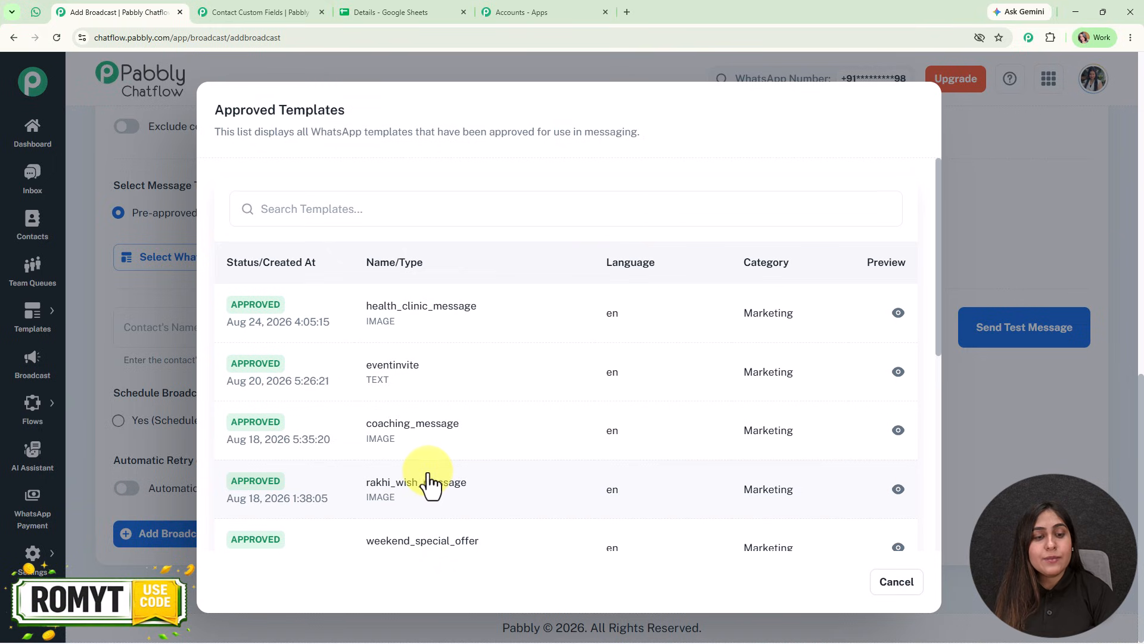
{"action": "scroll", "coordinate": [437, 521], "scroll_direction": "down", "scroll_amount": 2}
{"action": "left_click", "coordinate": [425, 439]}
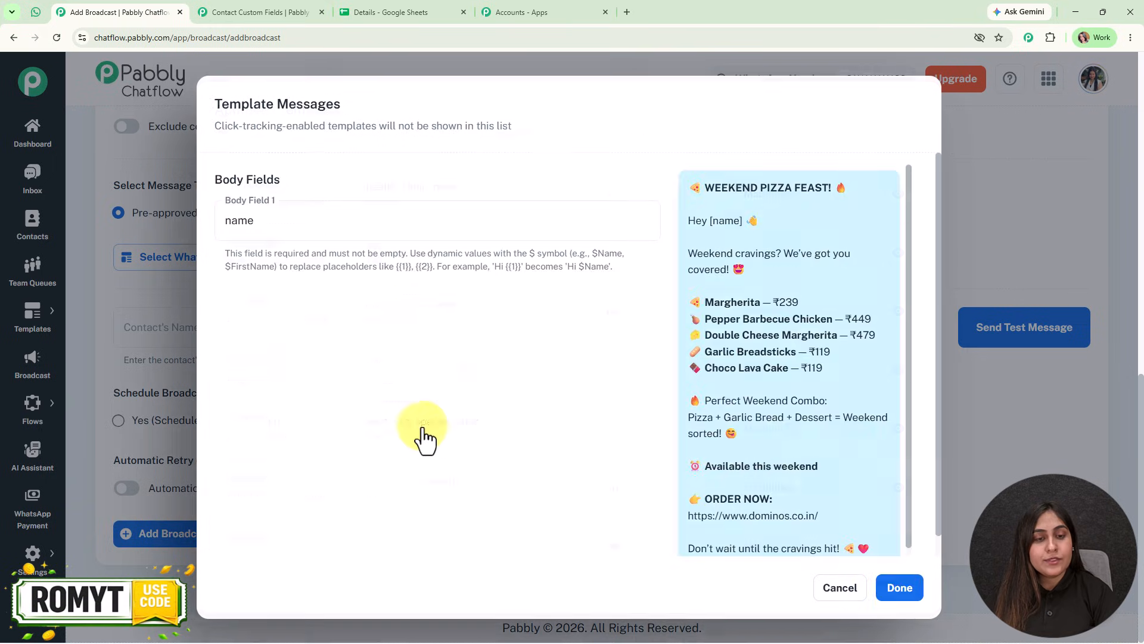
{"action": "left_click_drag", "start_coordinate": [370, 229], "coordinate": [200, 231]}
{"action": "key", "text": "ctrl+v"}
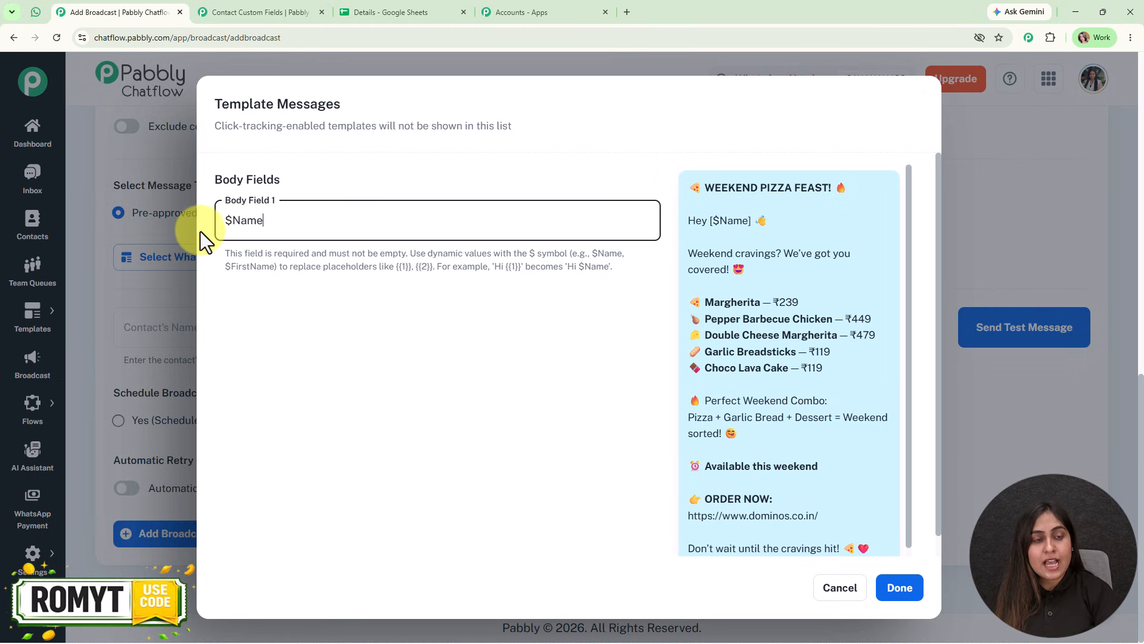
{"action": "left_click", "coordinate": [905, 590]}
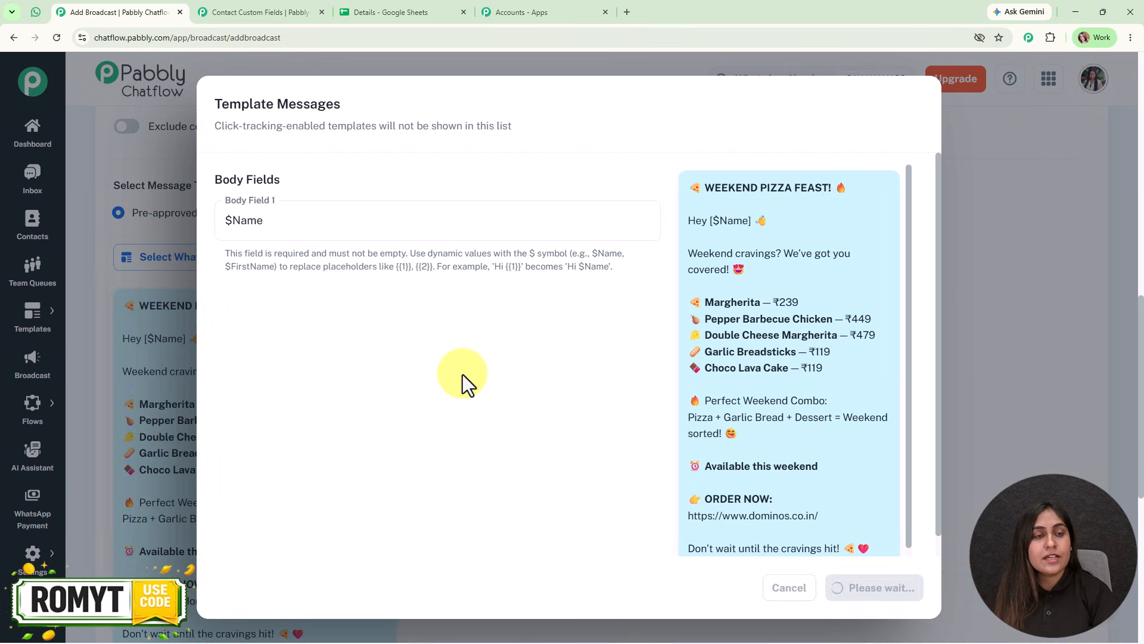
{"action": "scroll", "coordinate": [467, 419], "scroll_direction": "down", "scroll_amount": 5}
{"action": "scroll", "coordinate": [371, 509], "scroll_direction": "up", "scroll_amount": 7}
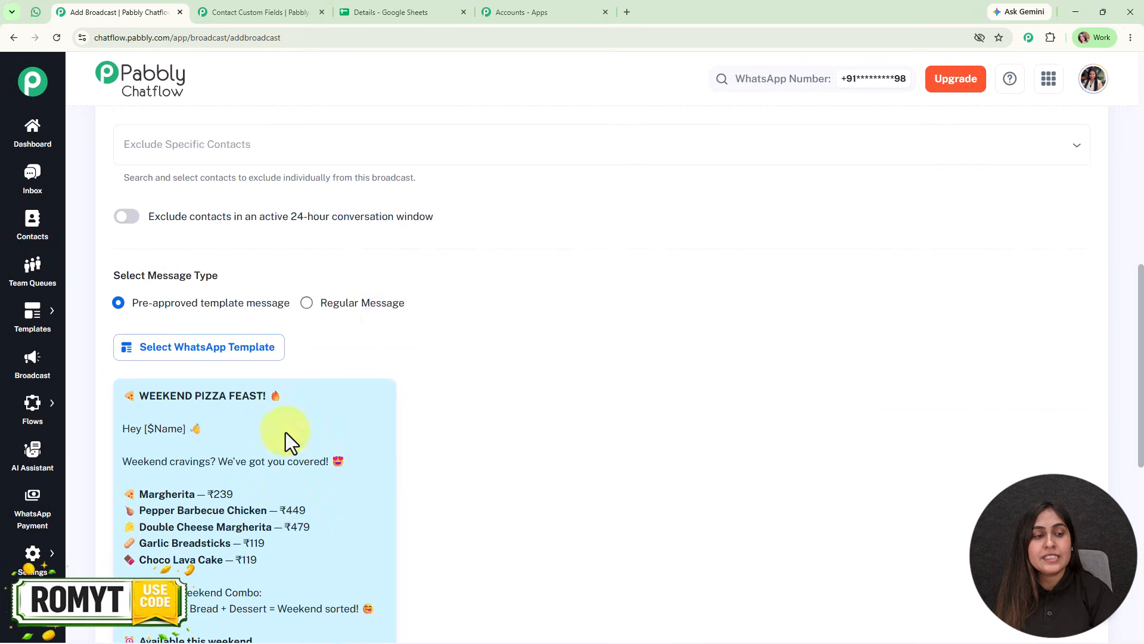
Enter a test contact's name and mobile number and send the test message.
{"action": "scroll", "coordinate": [417, 510], "scroll_direction": "down", "scroll_amount": 8}
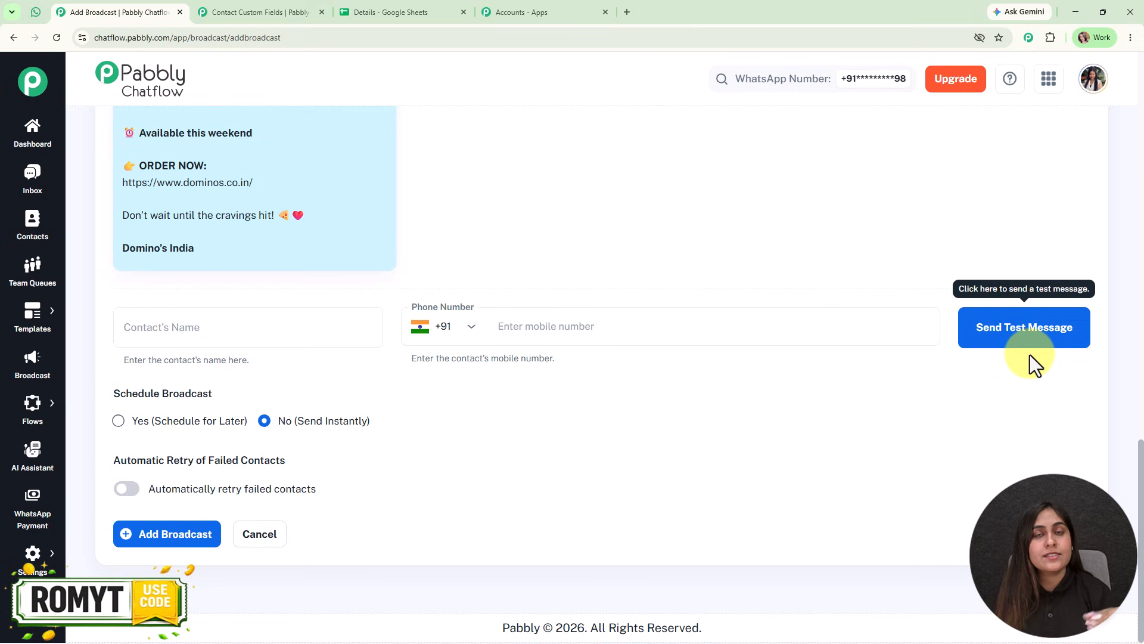
{"action": "left_click", "coordinate": [241, 327]}
{"action": "type", "text": "Roma"}
{"action": "left_click", "coordinate": [583, 325]}
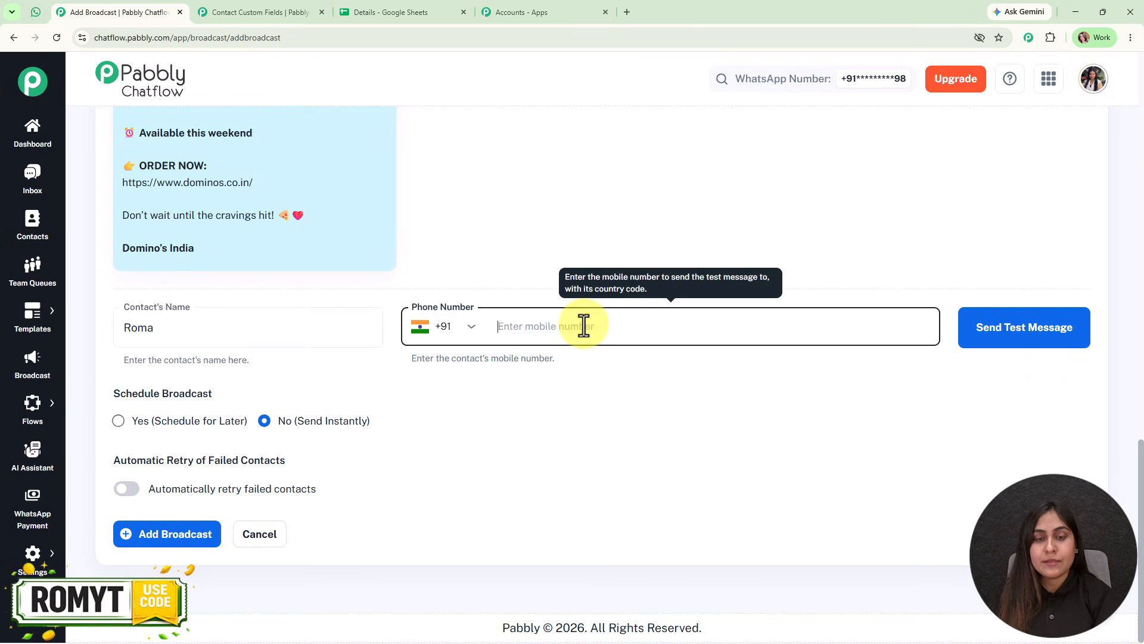
{"action": "type", "text": "8********7"}
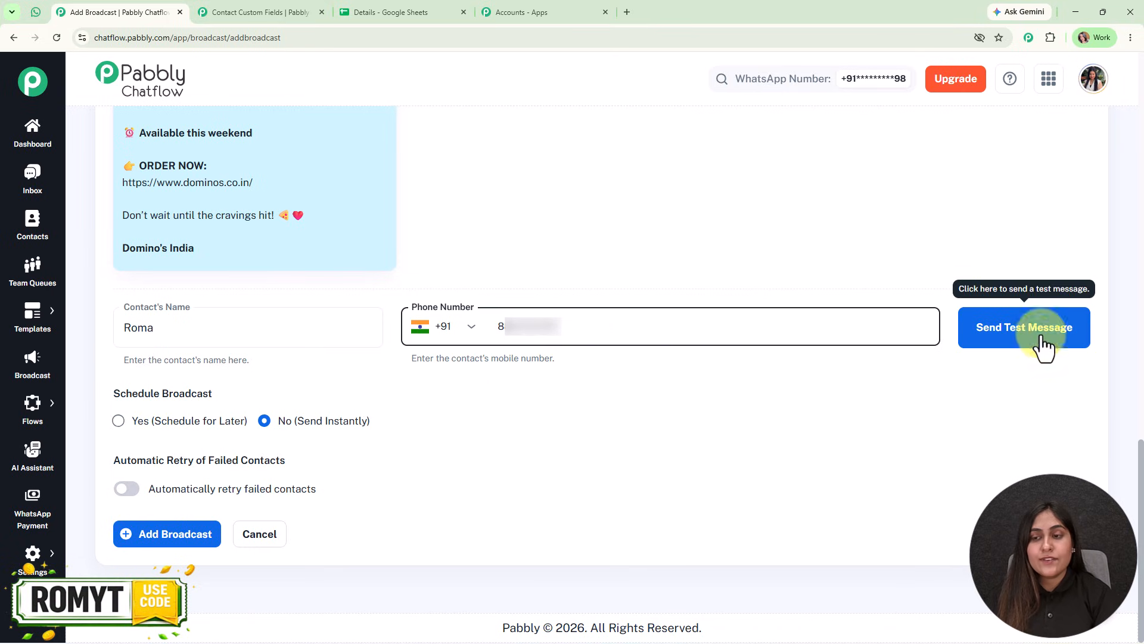
{"action": "left_click", "coordinate": [1011, 339]}
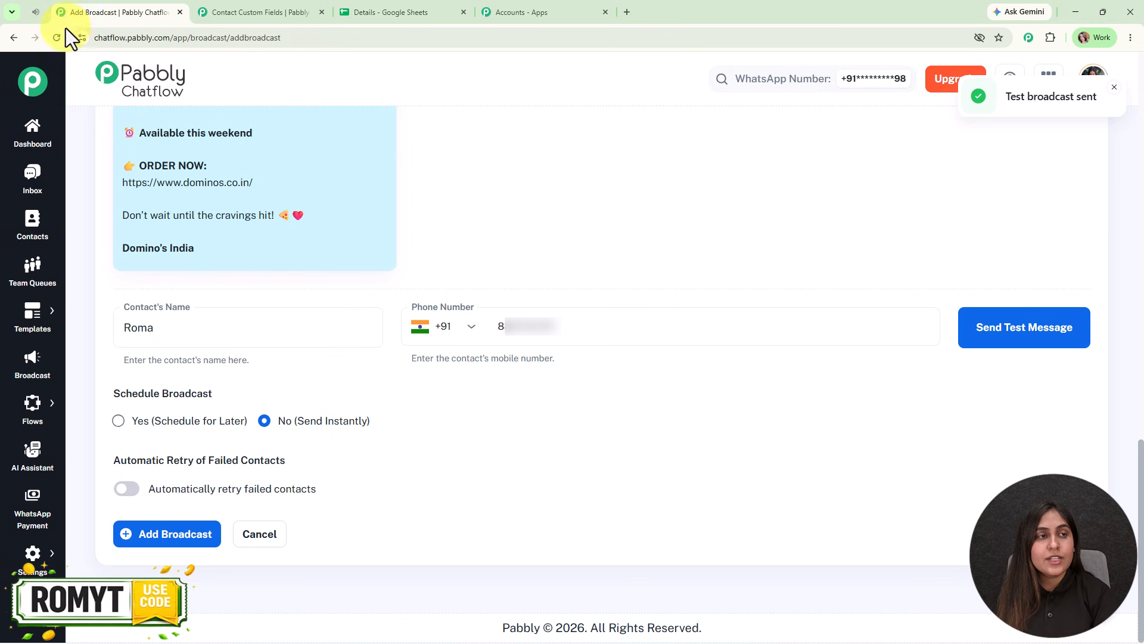
Check the personalised greeting of the received test message in WhatsApp Web and return to the broadcast form.
{"action": "left_click", "coordinate": [36, 1]}
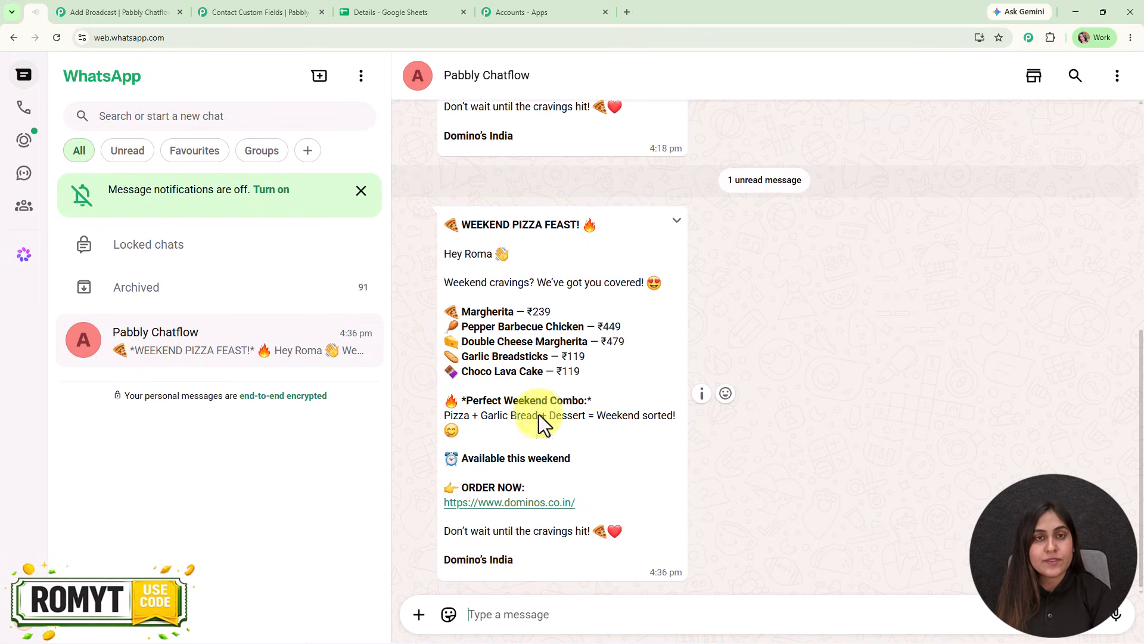
{"action": "left_click_drag", "start_coordinate": [497, 256], "coordinate": [513, 258]}
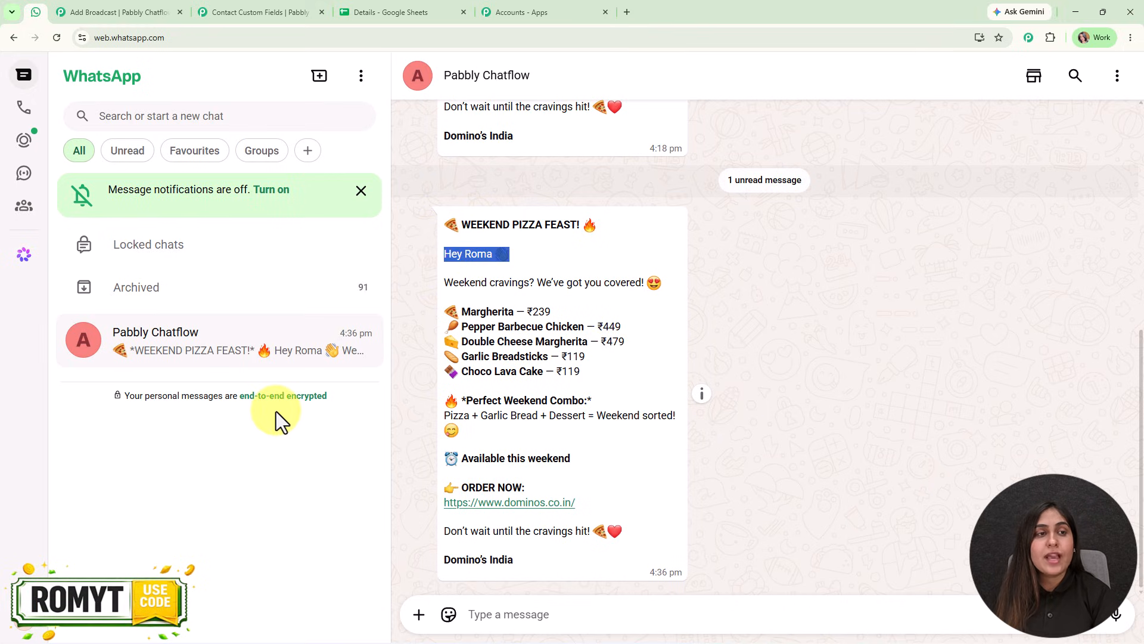
{"action": "left_click", "coordinate": [118, 15]}
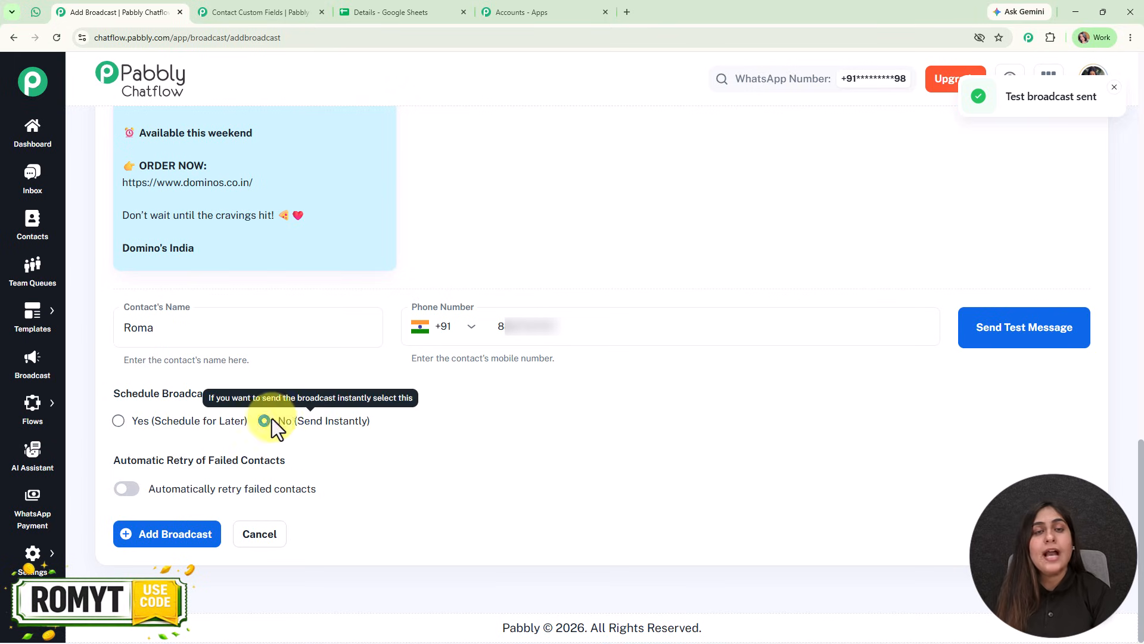
Schedule the broadcast for 08/31/2026 at 04:00 PM instead of sending it instantly.
{"action": "left_click", "coordinate": [118, 420]}
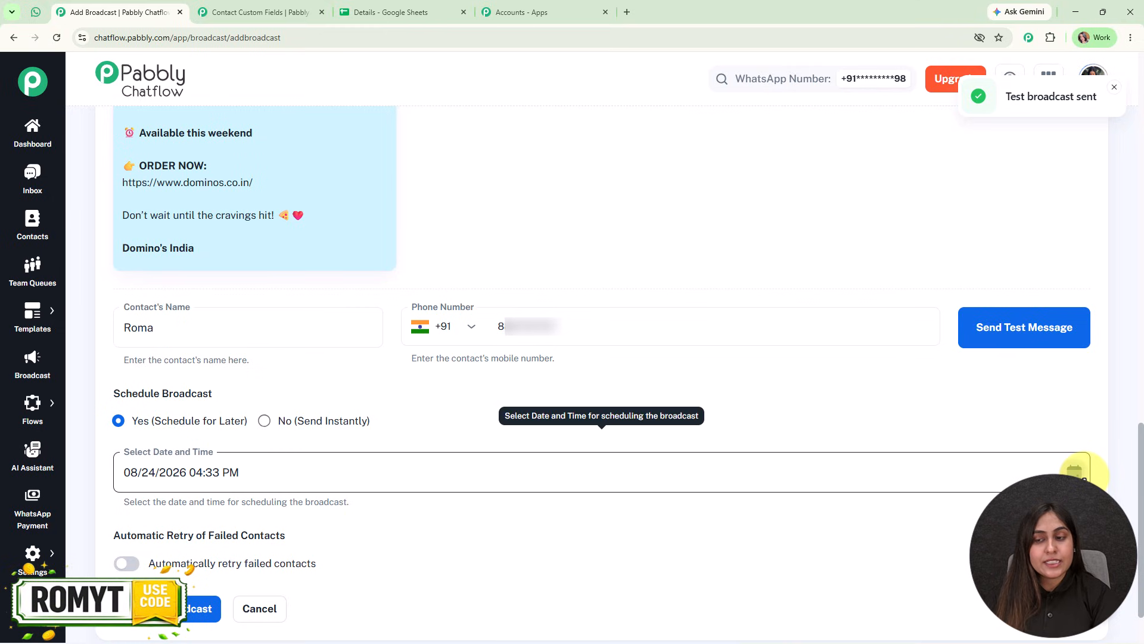
{"action": "left_click", "coordinate": [1076, 472]}
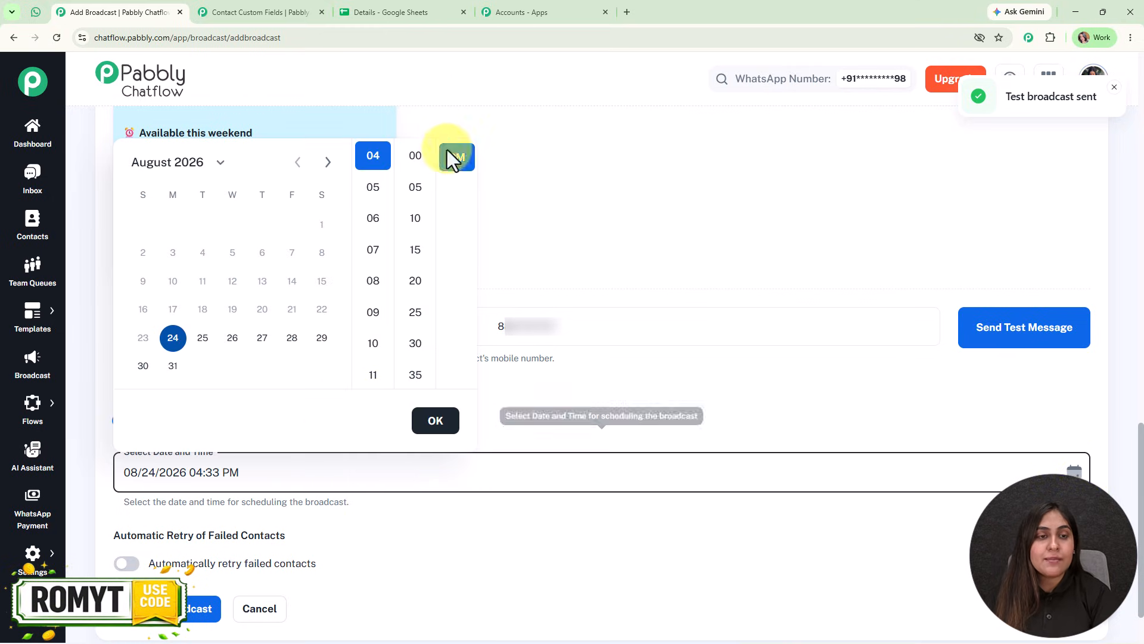
{"action": "left_click", "coordinate": [173, 366]}
{"action": "left_click", "coordinate": [416, 156]}
{"action": "left_click", "coordinate": [436, 421]}
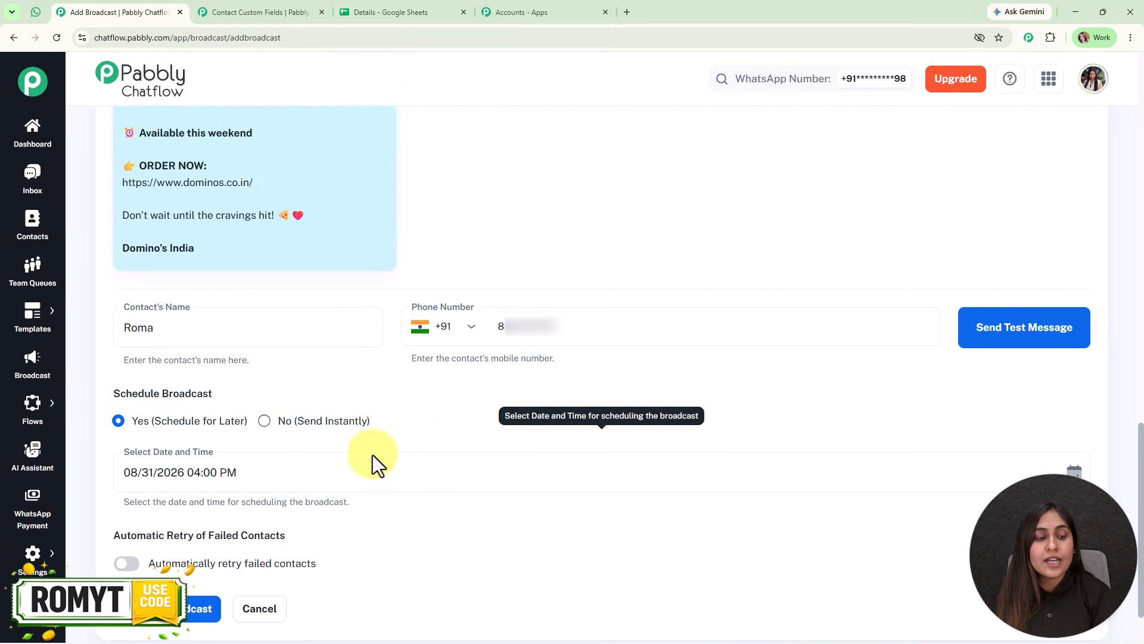
Add the scheduled broadcast with automatic retry of failed contacts left off.
{"action": "mouse_move", "coordinate": [286, 546]}
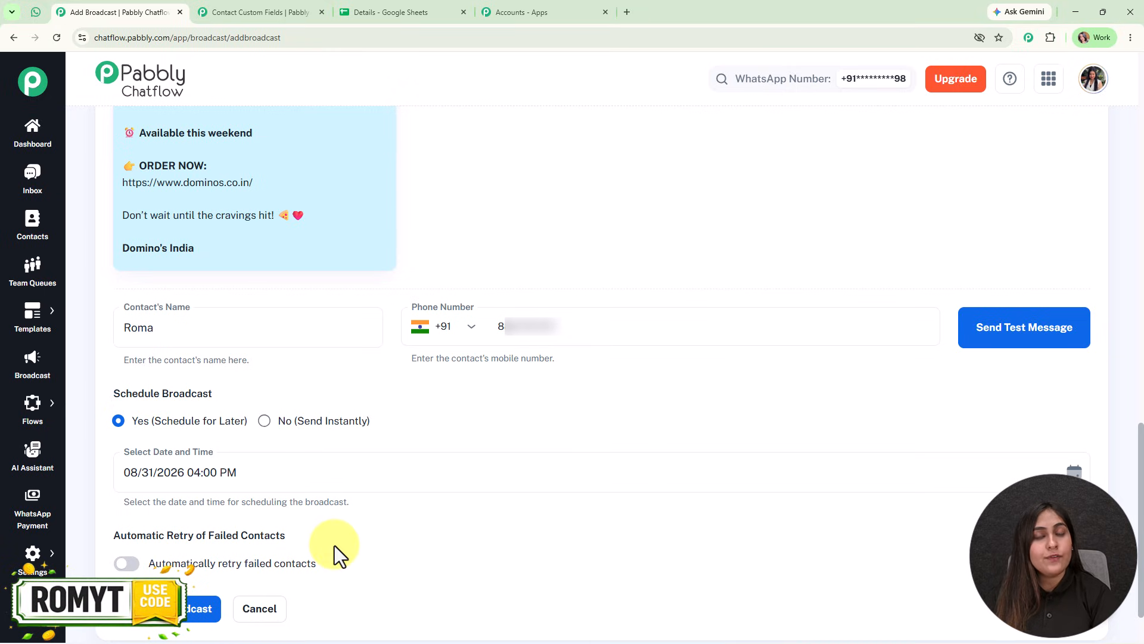
{"action": "mouse_move", "coordinate": [127, 571]}
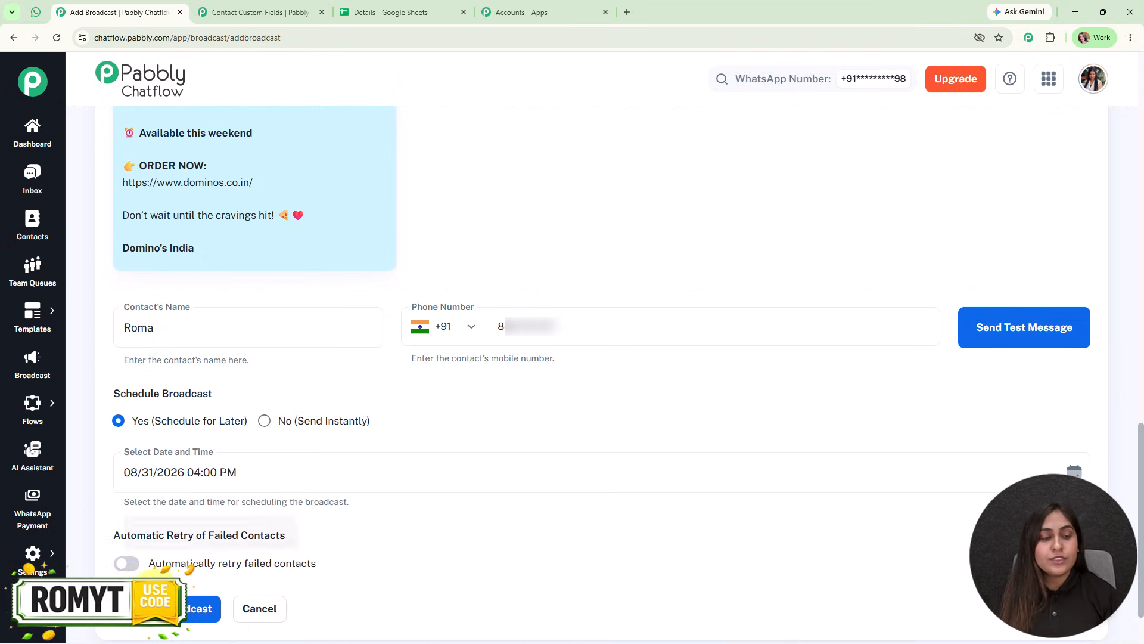
{"action": "left_click", "coordinate": [173, 614]}
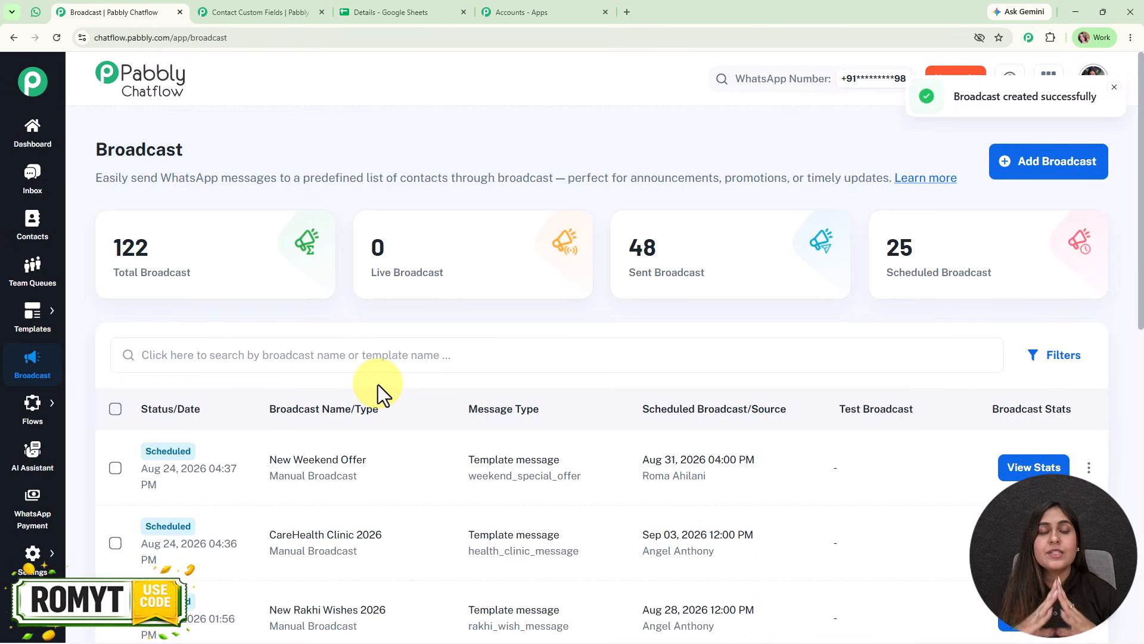
Examine the broadcast report of the sent special_discount_offer campaign on the second list page, including its resend and export options, and close it.
{"action": "scroll", "coordinate": [421, 560], "scroll_direction": "down", "scroll_amount": 10}
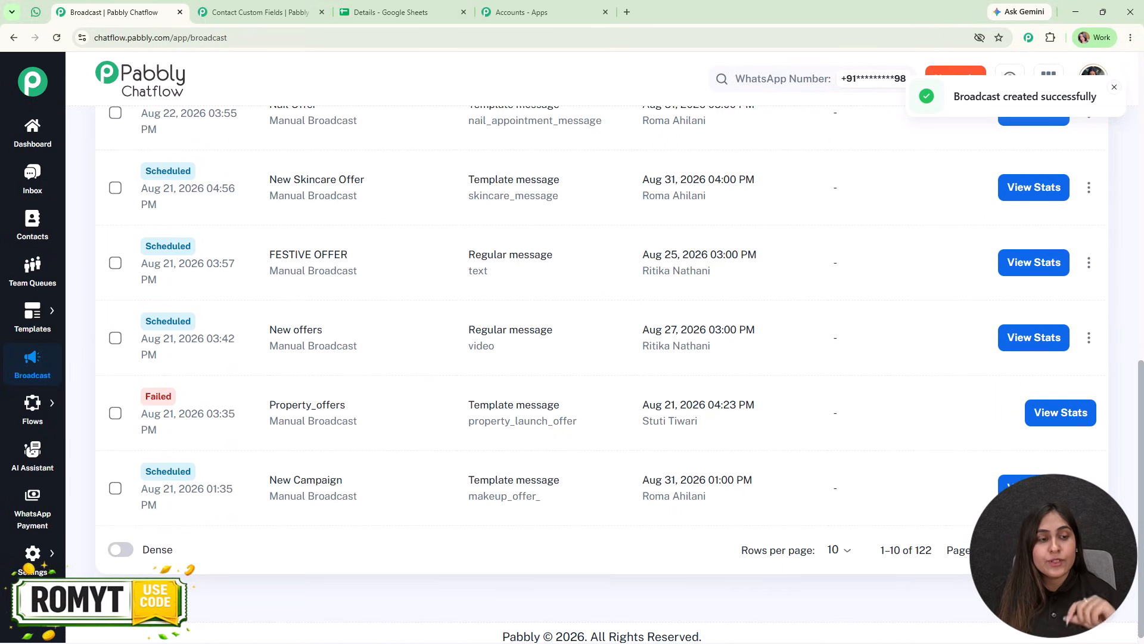
{"action": "left_click", "coordinate": [1091, 548]}
{"action": "scroll", "coordinate": [954, 495], "scroll_direction": "down", "scroll_amount": 1}
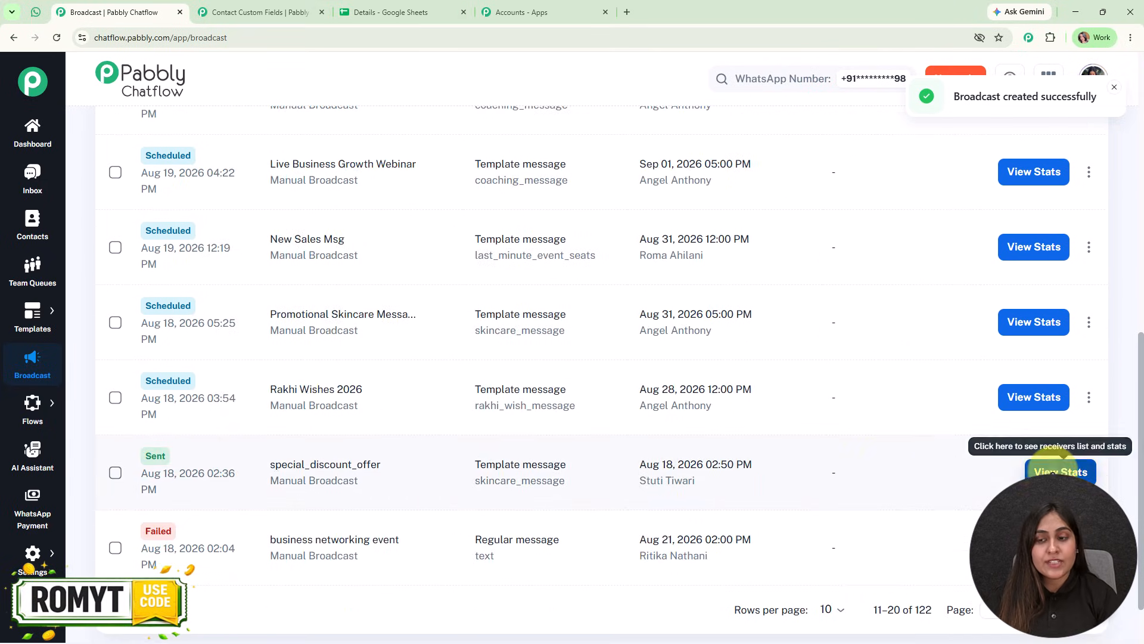
{"action": "left_click", "coordinate": [1037, 471]}
{"action": "scroll", "coordinate": [684, 581], "scroll_direction": "down", "scroll_amount": 6}
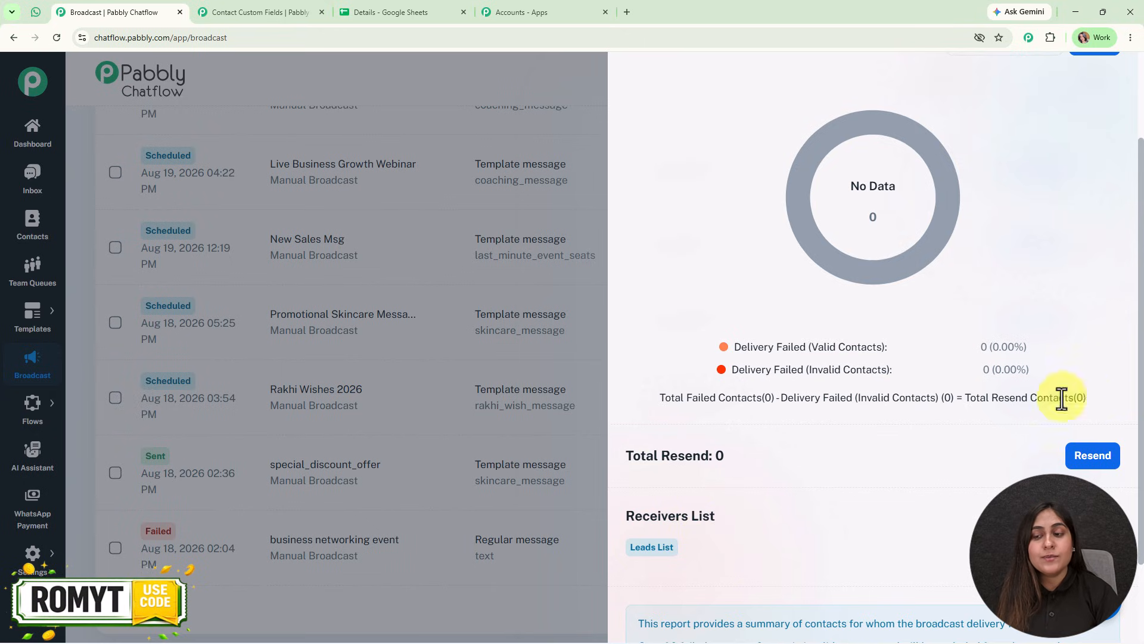
{"action": "scroll", "coordinate": [1132, 209], "scroll_direction": "up", "scroll_amount": 2}
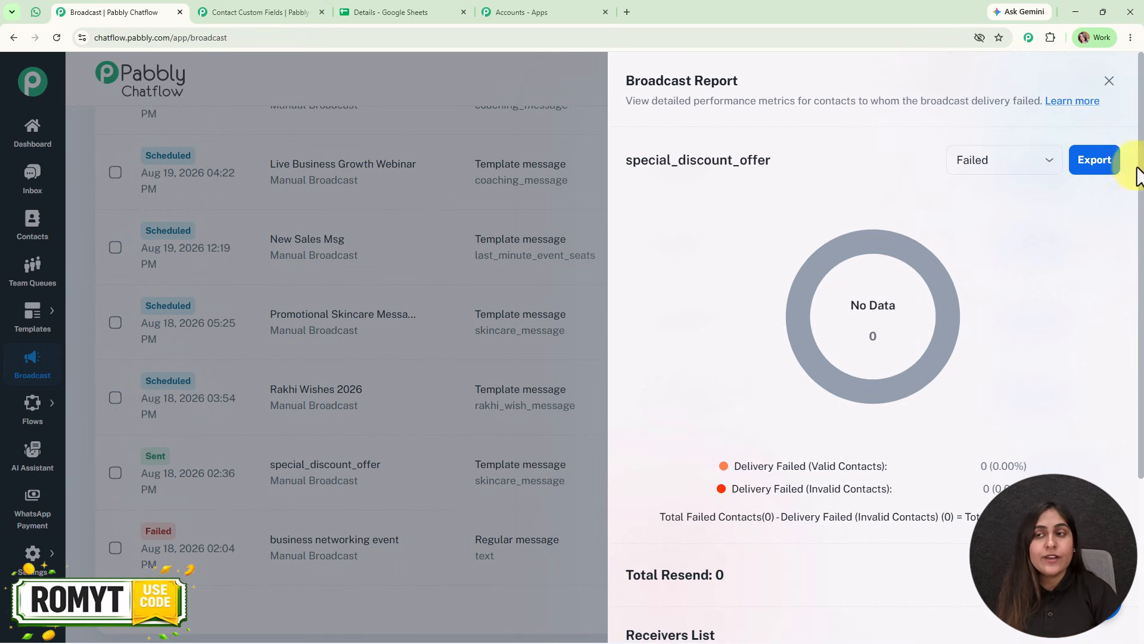
{"action": "left_click", "coordinate": [1109, 81]}
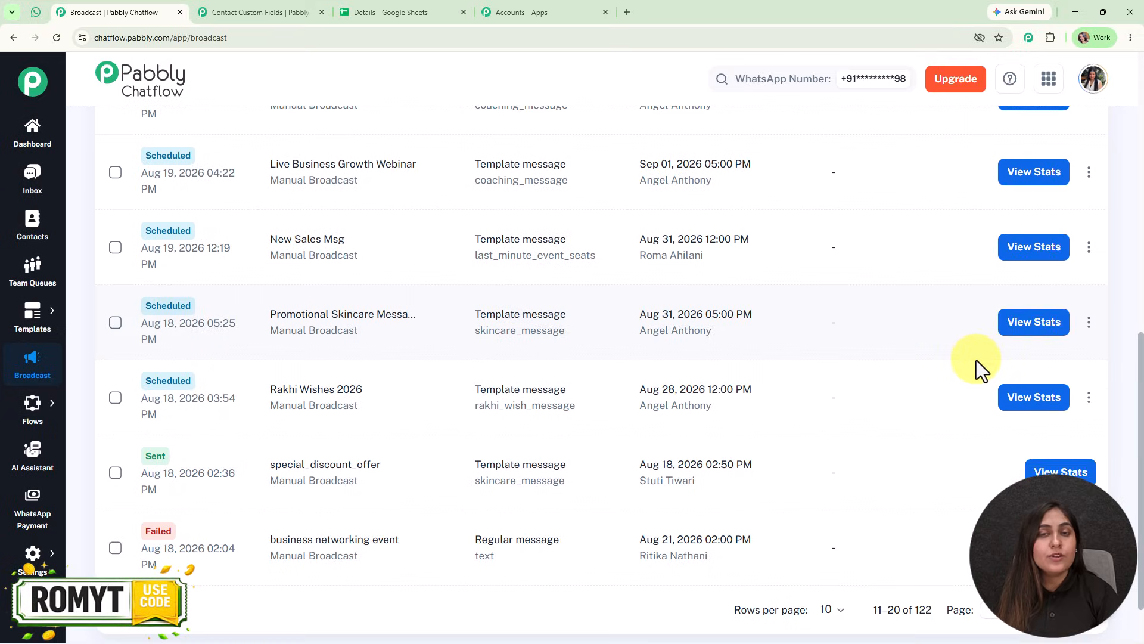
{"action": "scroll", "coordinate": [976, 360], "scroll_direction": "up", "scroll_amount": 10}
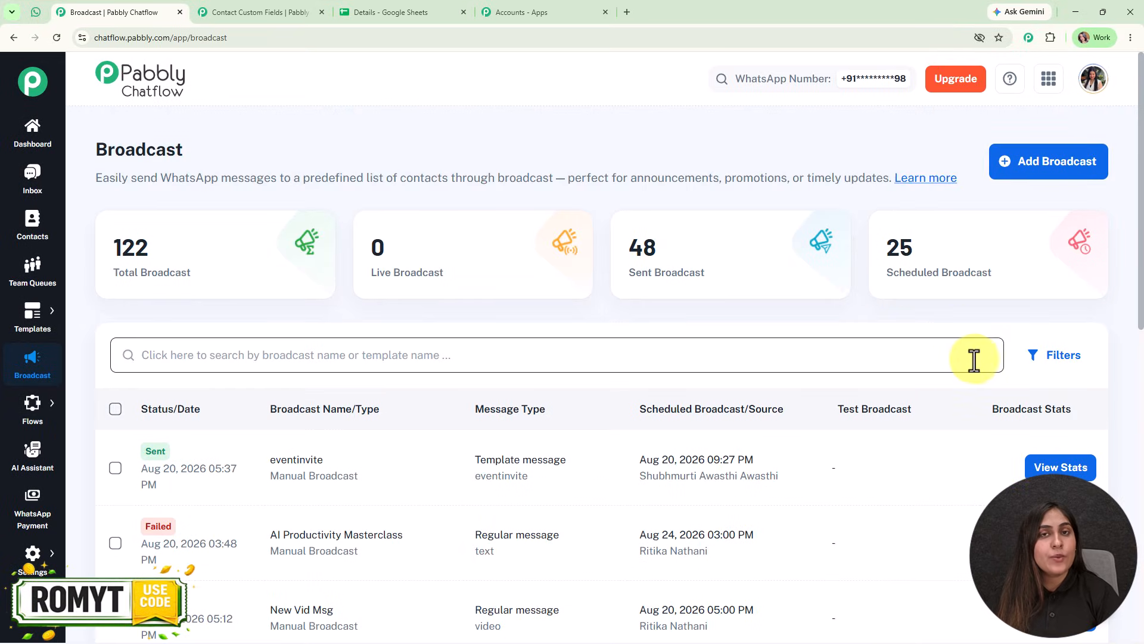